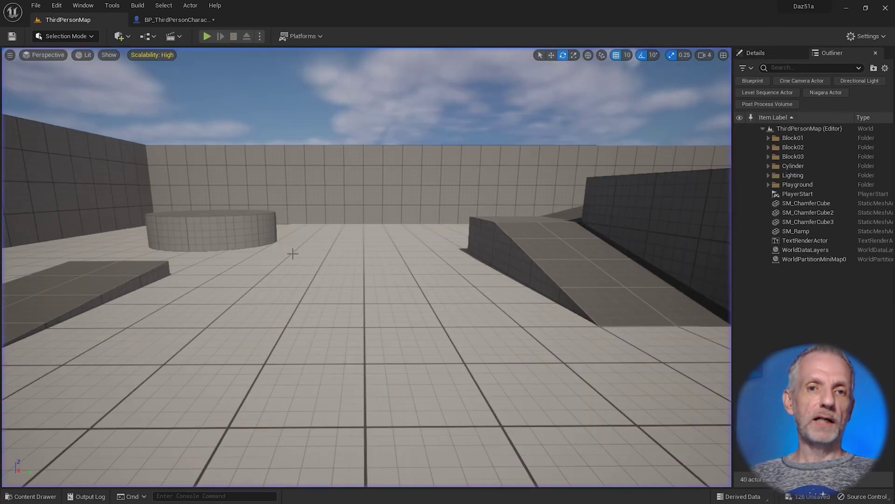
Browse to the Retarget folder inside the DazToUnreal Content plugin folder.
key(ctrl+space)
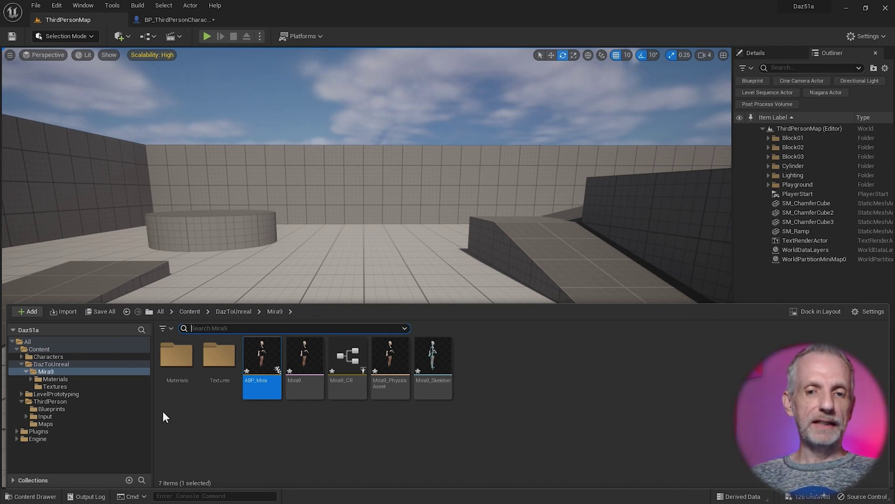
double_click(59, 432)
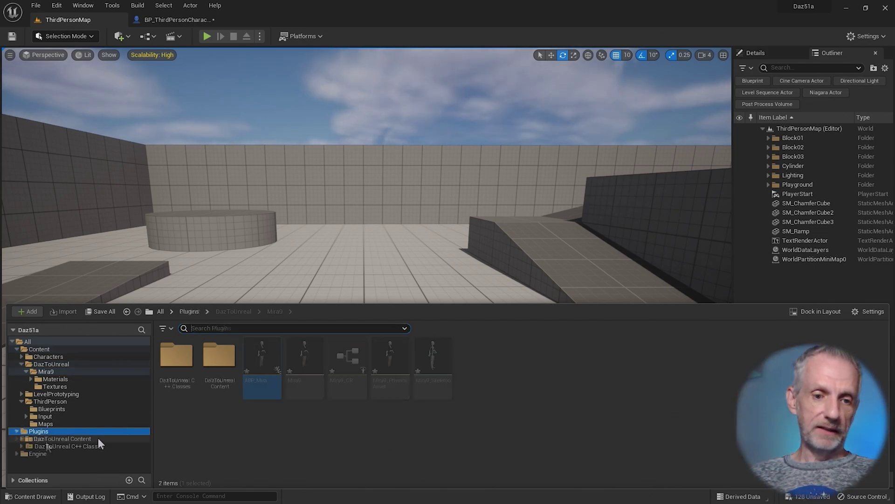
click(98, 439)
double_click(98, 438)
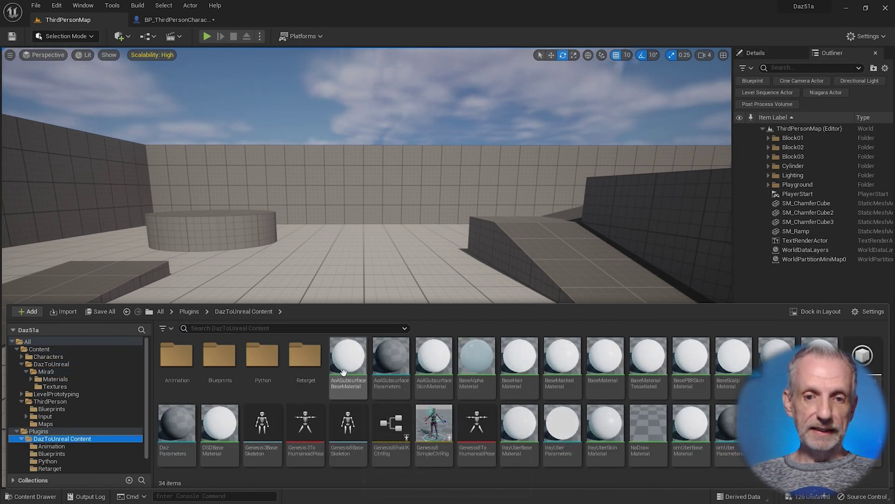
click(304, 364)
double_click(305, 364)
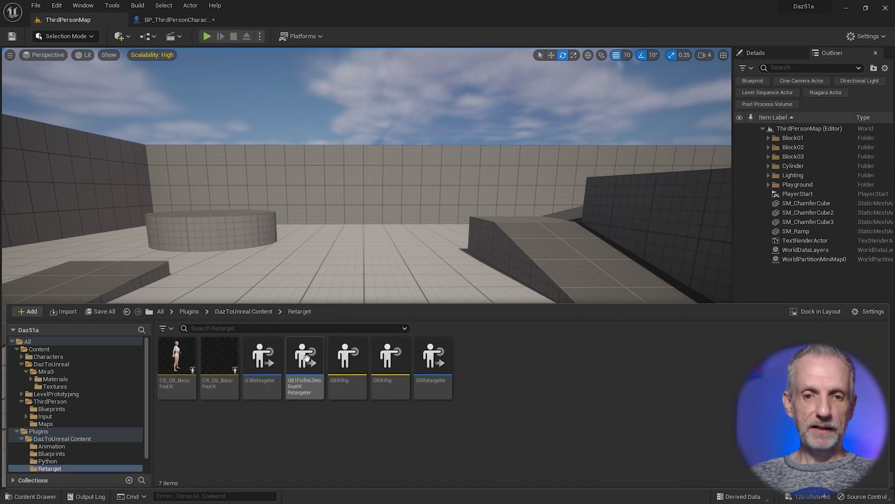
Copy the G9Retargeter asset from the plugin's Retarget folder into the project's DazToUnreal/Mira9 folder.
click(434, 362)
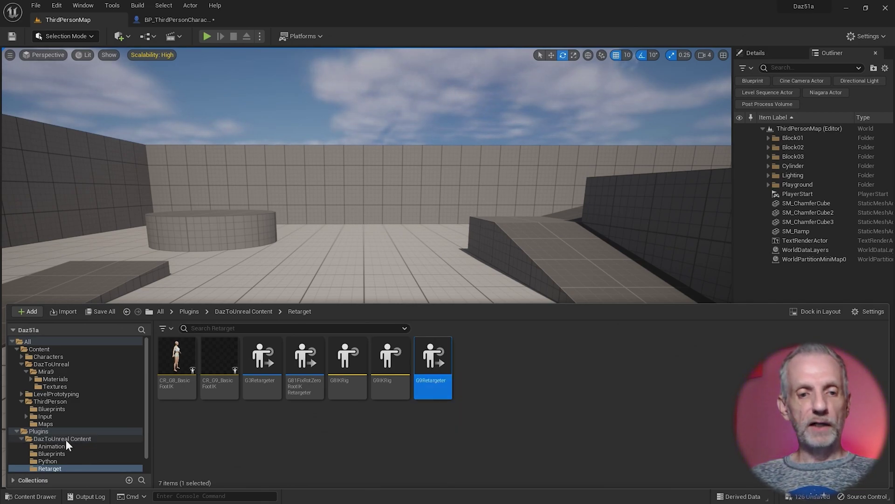
scroll(97, 434, down, 1)
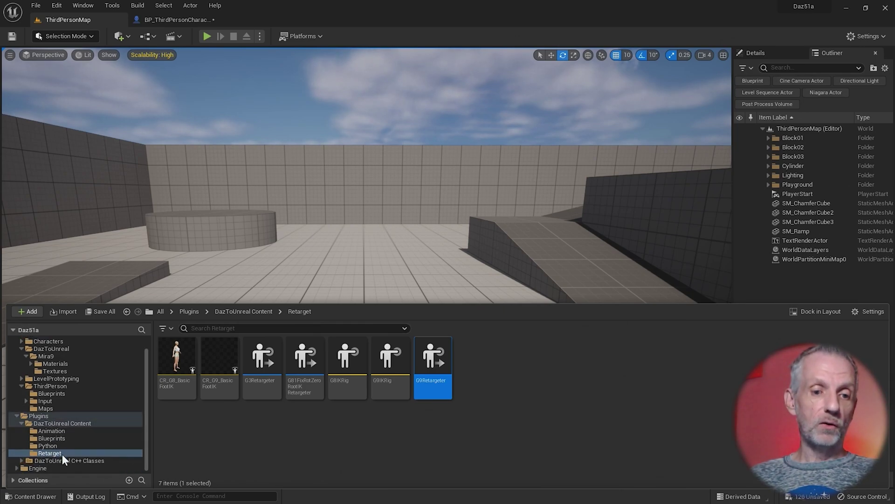
scroll(80, 424, up, 1)
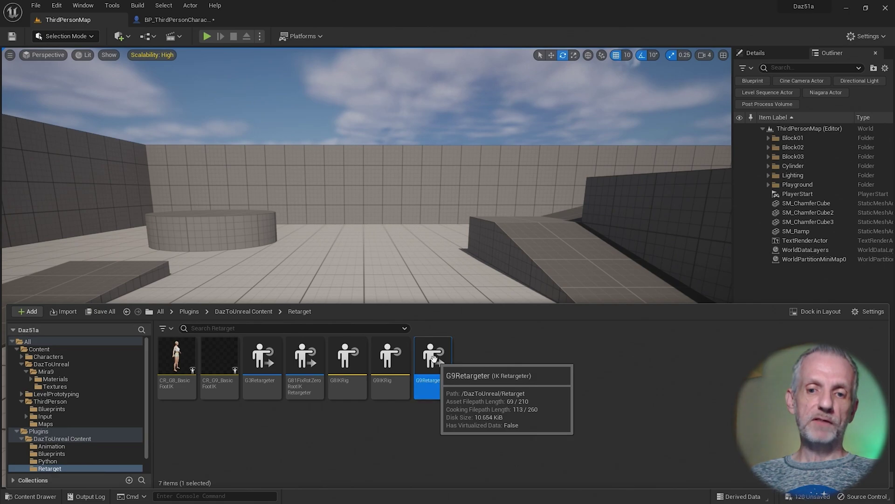
drag(432, 357, 83, 371)
click(114, 399)
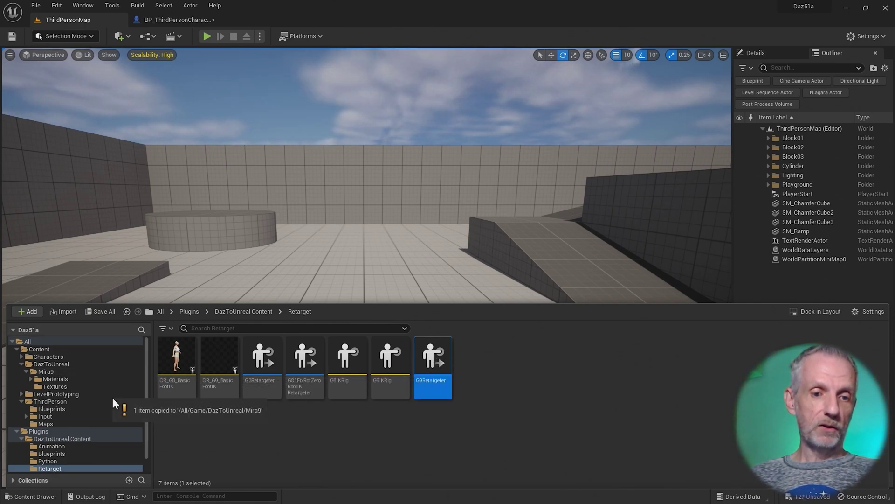
Rename the copied G9Retargeter in the Mira9 folder to MiraRetargeter.
click(58, 370)
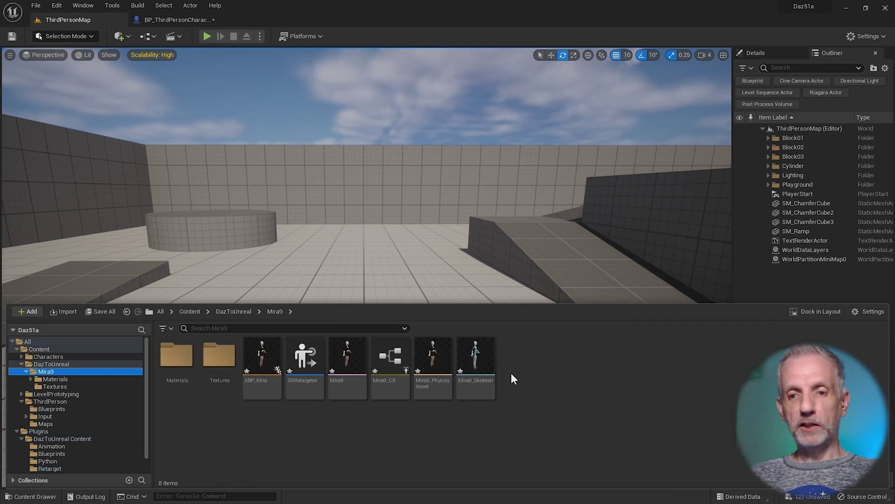
click(305, 361)
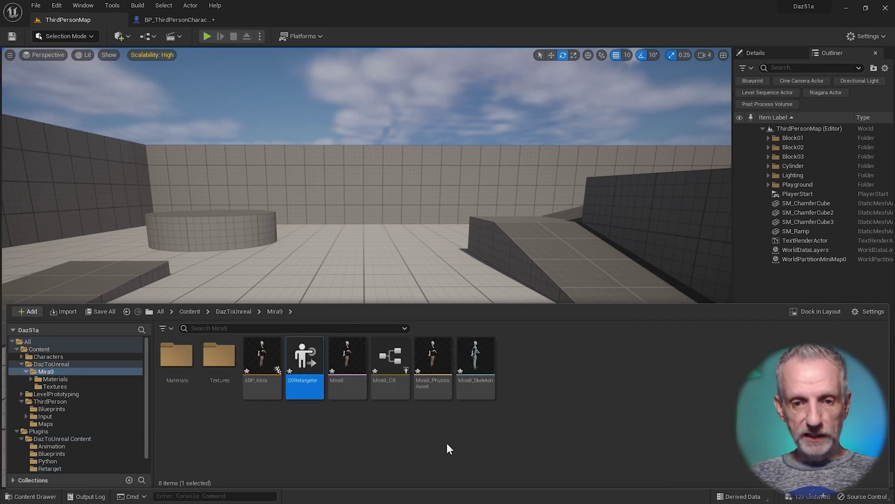
key(F2)
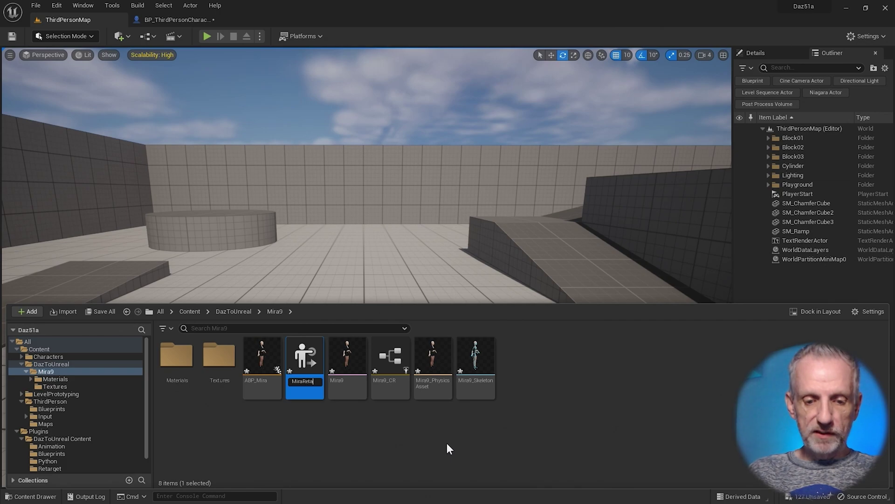
text(MiraRetargeter)
key(Return)
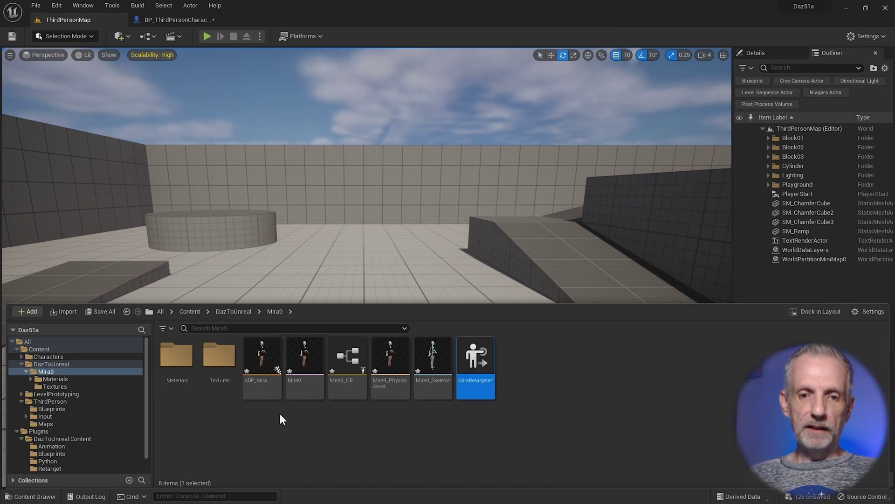
Open the MiraRetargeter asset and set its source preview mesh to SKM_Quinn.
double_click(470, 357)
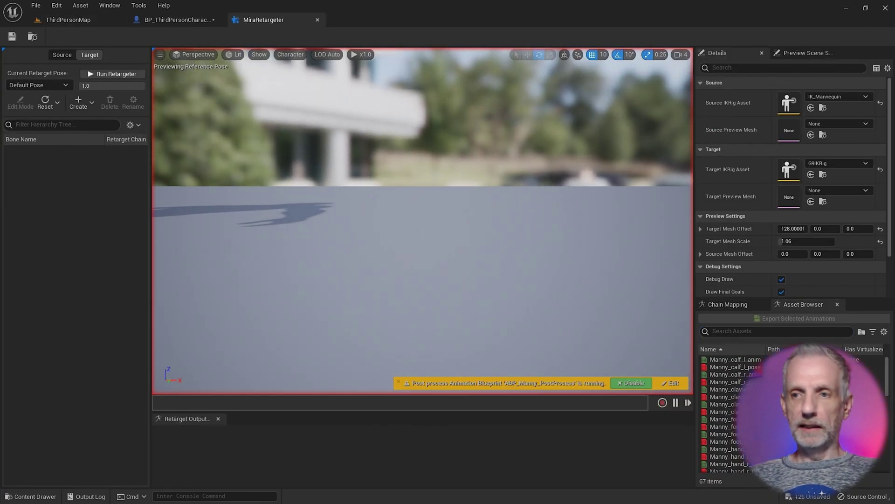
mouse_move(422, 221)
right_down()
mouse_move(392, 238)
mouse_move(415, 223)
mouse_move(401, 224)
mouse_move(438, 224)
mouse_move(436, 212)
right_up()
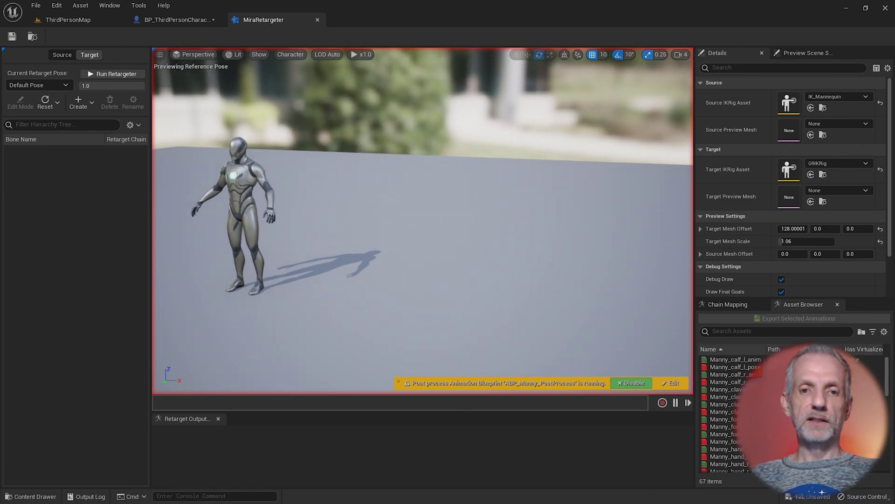
mouse_move(435, 242)
alt+mouse_down()
mouse_move(475, 242)
mouse_move(435, 242)
alt+mouse_up()
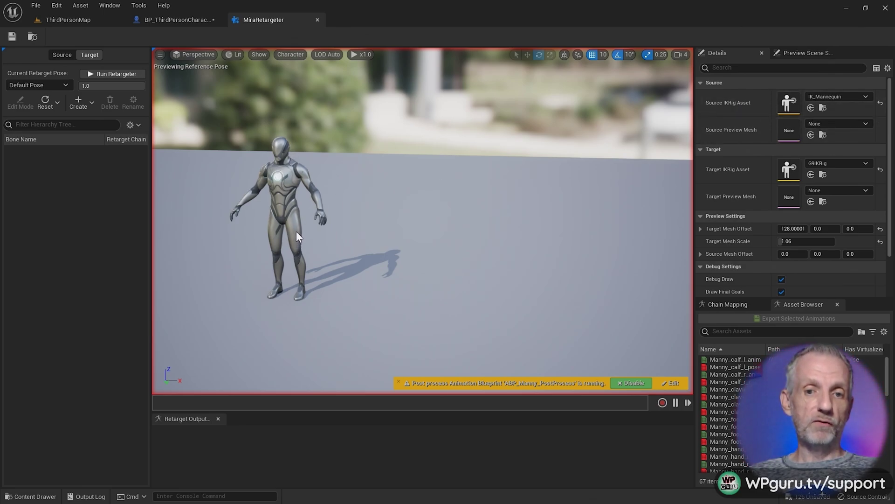
click(863, 124)
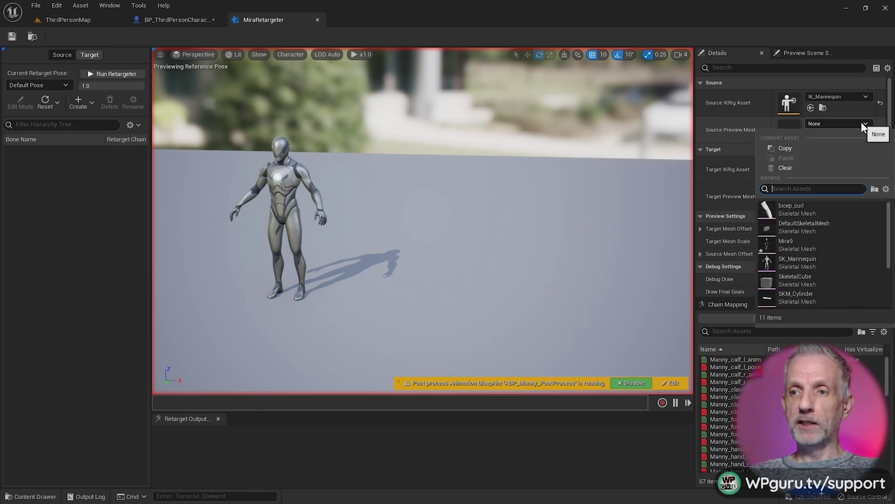
text(quin)
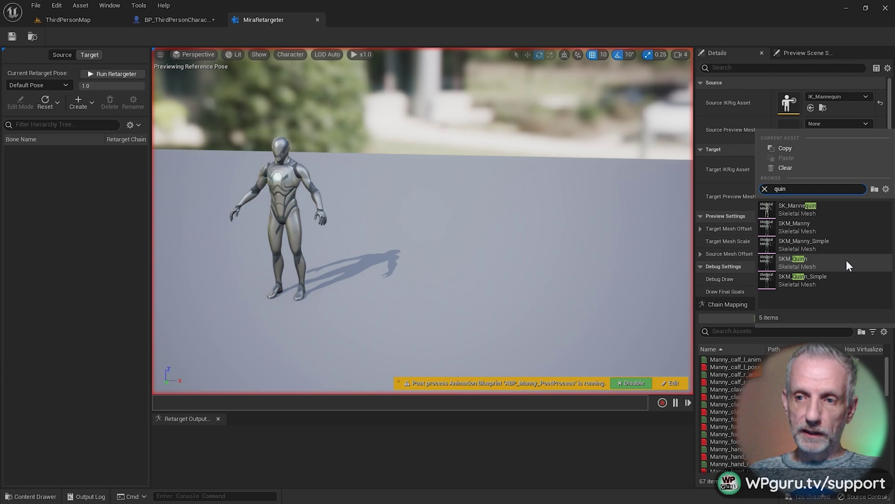
click(827, 262)
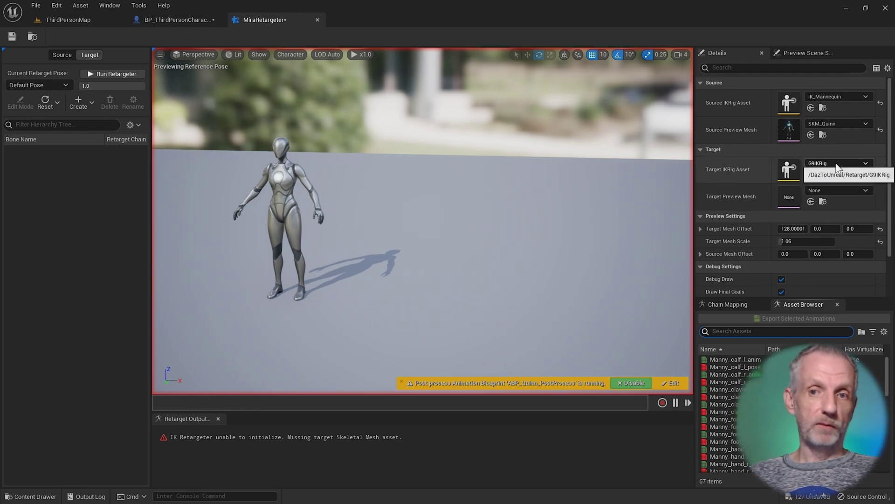
Set the target preview mesh to Mira9 and turn off Debug Draw for the retargeter preview.
click(853, 190)
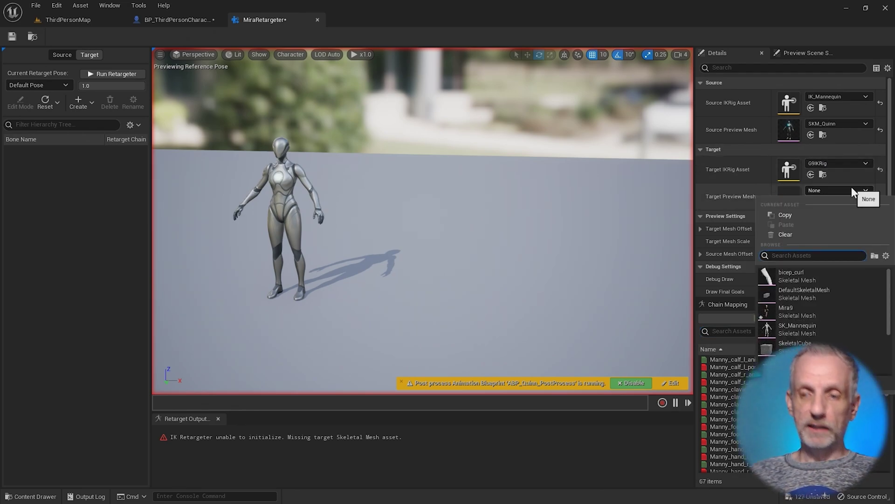
text(mir)
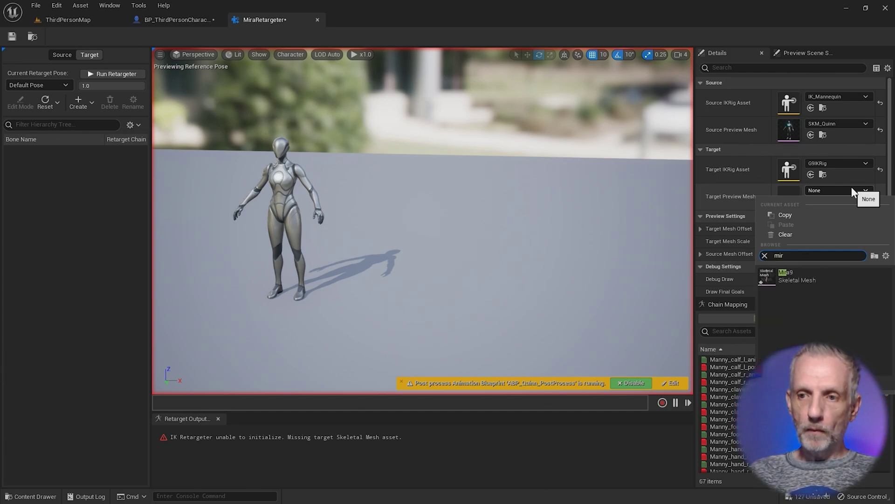
click(804, 276)
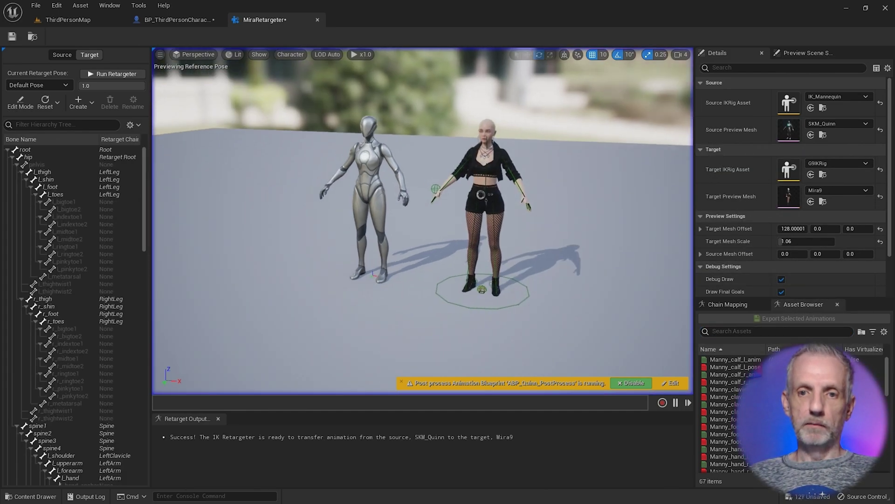
right_drag(422, 221, 428, 201)
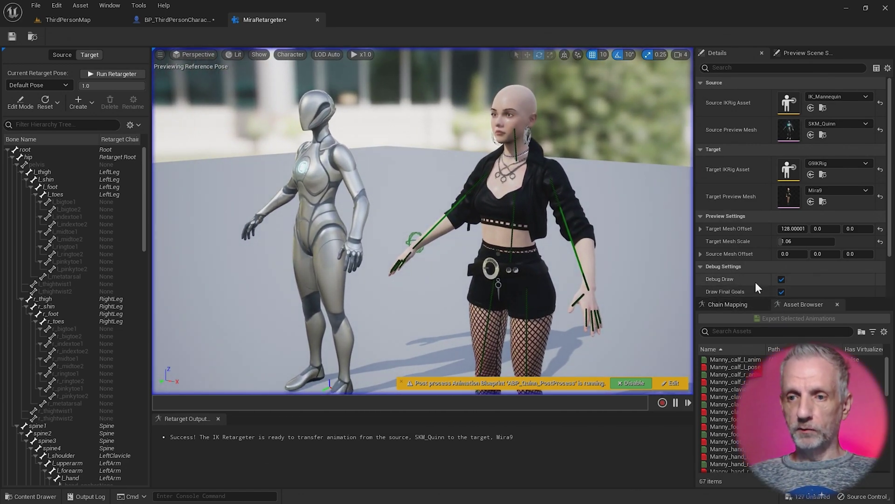
click(782, 279)
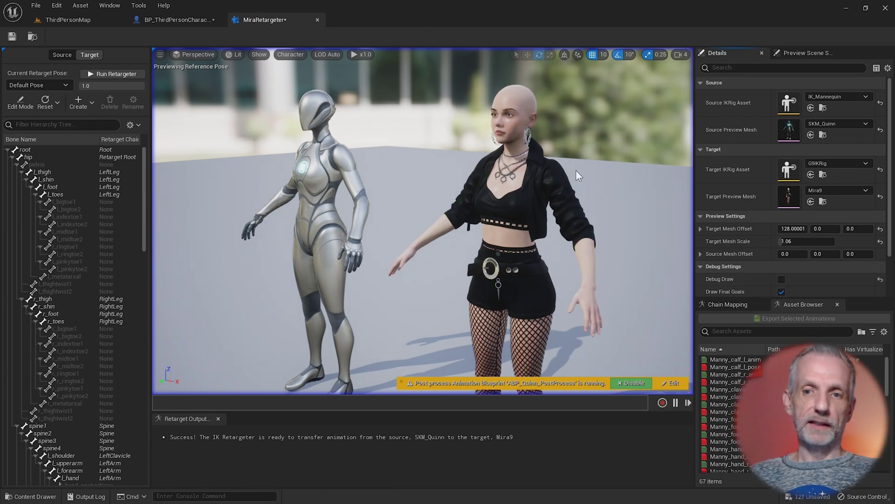
Set the target mesh offset X to 0 and compare the overlaid poses of both characters.
right_drag(582, 194, 598, 208)
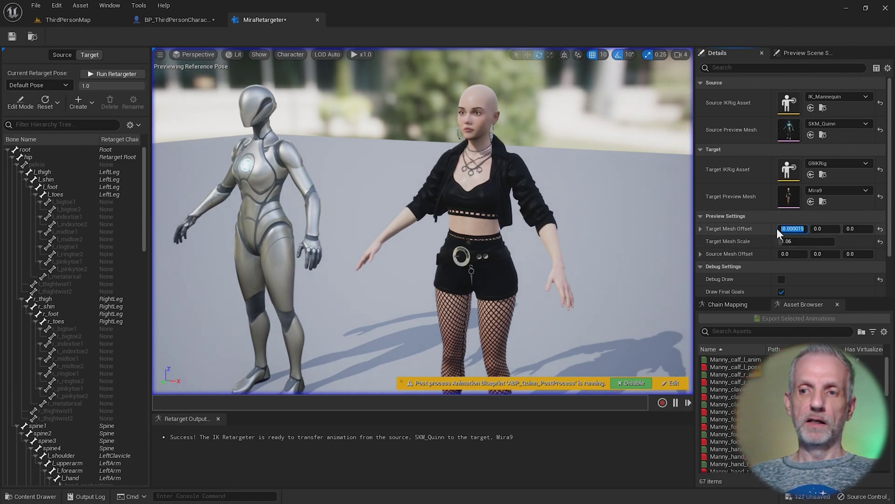
key(Return)
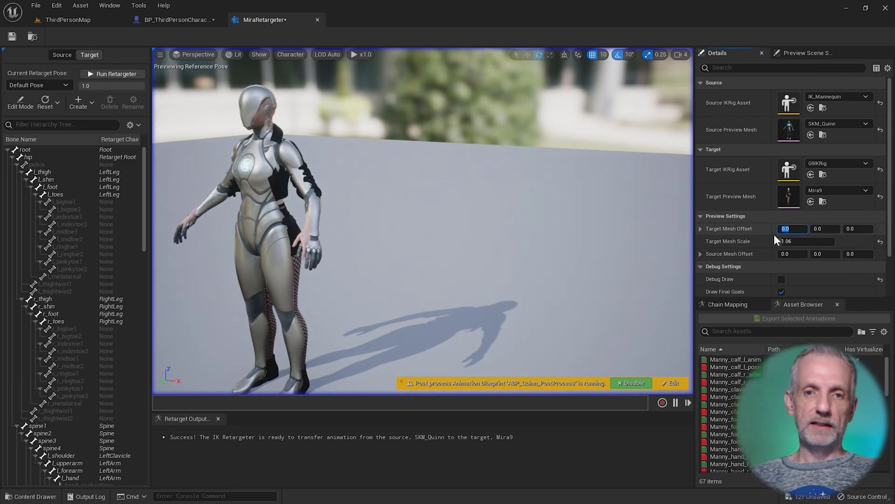
right_drag(601, 224, 569, 223)
right_drag(464, 221, 467, 221)
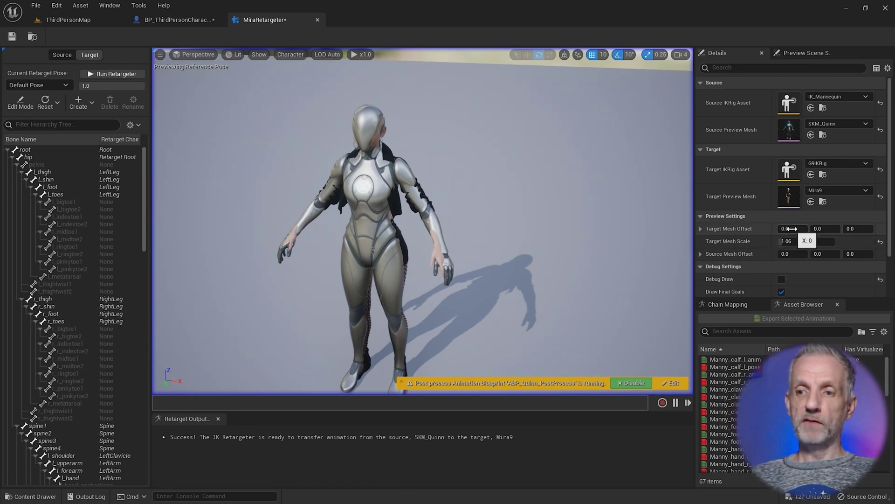
Set the target mesh offset X to 120 to place Mira9 beside the Quinn mesh.
click(790, 228)
text(120)
key(Return)
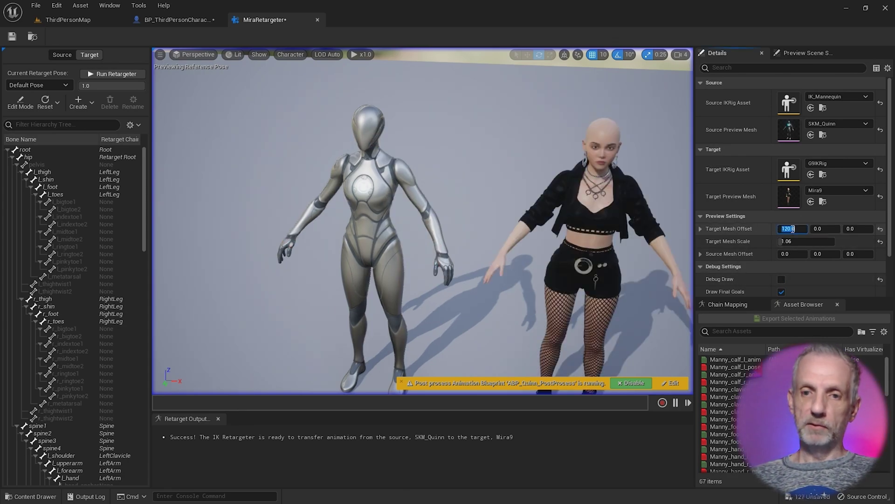
Examine the hand and arm pose of Mira9 up close against the Quinn mesh.
scroll(559, 284, up, 3)
scroll(422, 221, up, 8)
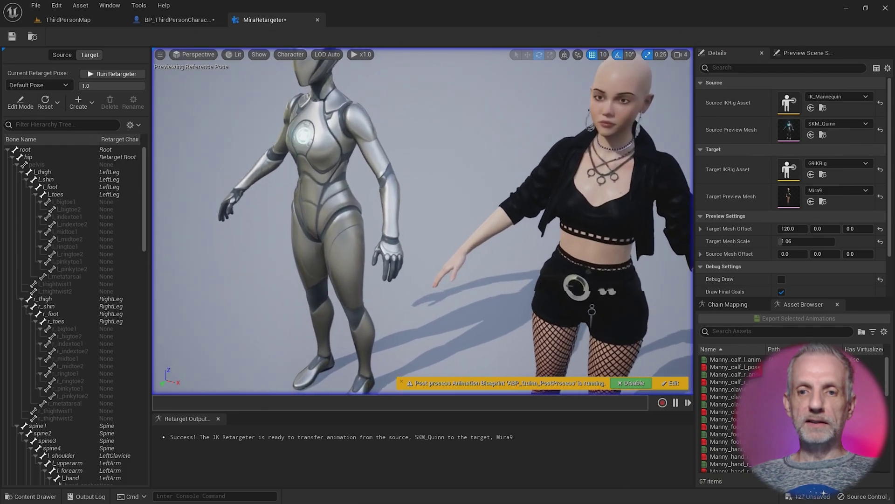
right_drag(423, 220, 456, 216)
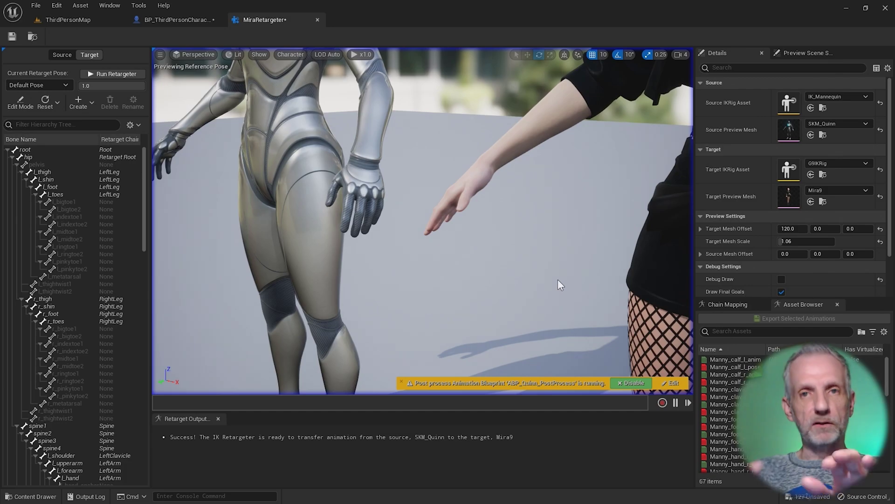
right_drag(541, 274, 583, 268)
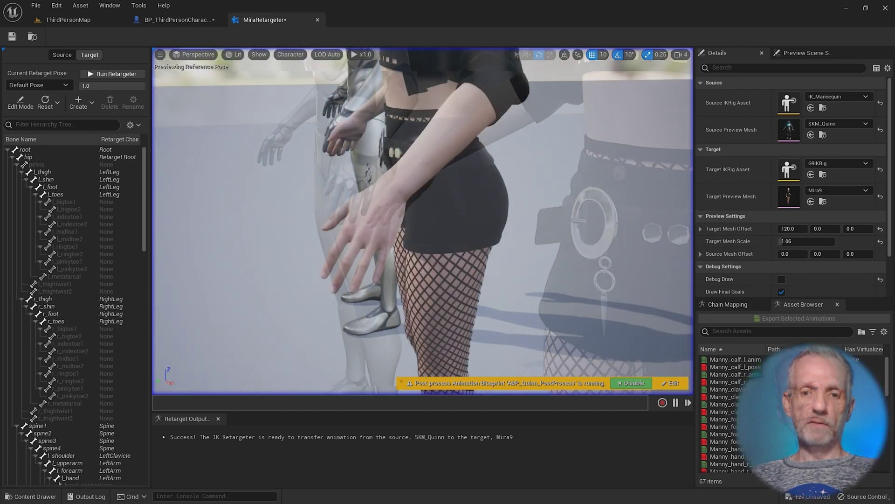
right_drag(583, 268, 601, 268)
right_drag(422, 221, 601, 232)
right_drag(602, 278, 541, 233)
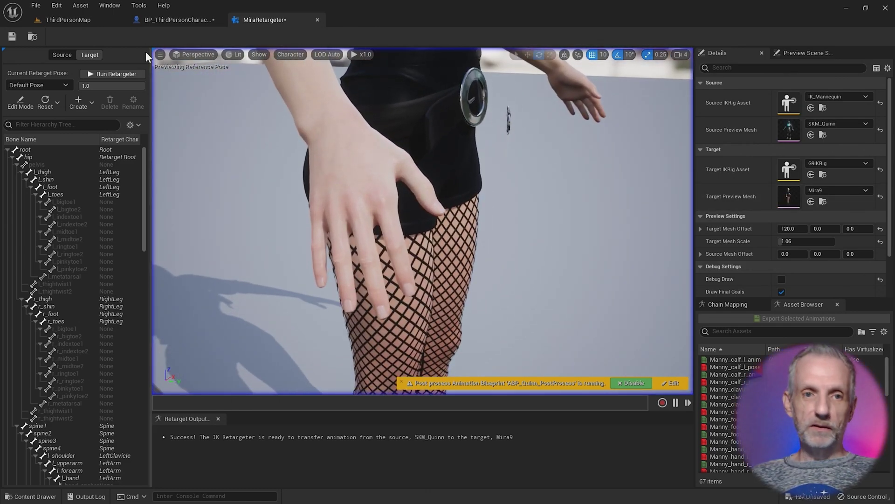
Enable editing of the target retarget pose and collapse the l_thigh and r_thigh bone branches.
click(15, 106)
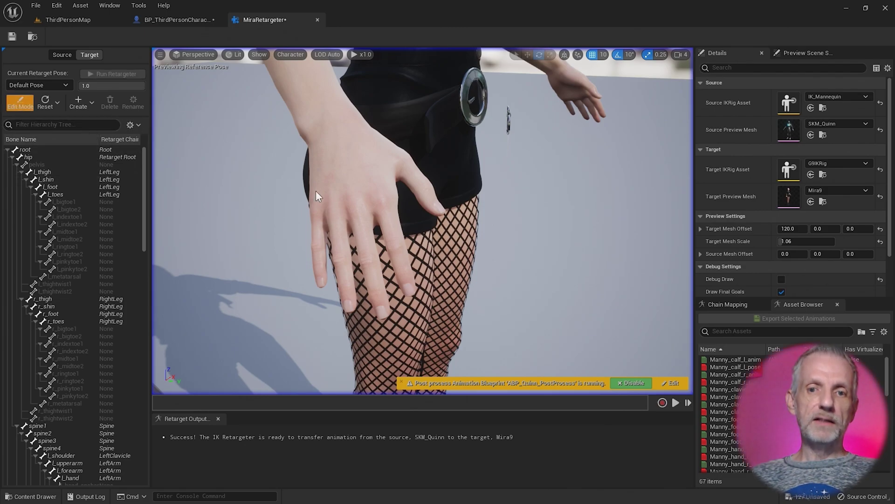
right_drag(318, 196, 190, 195)
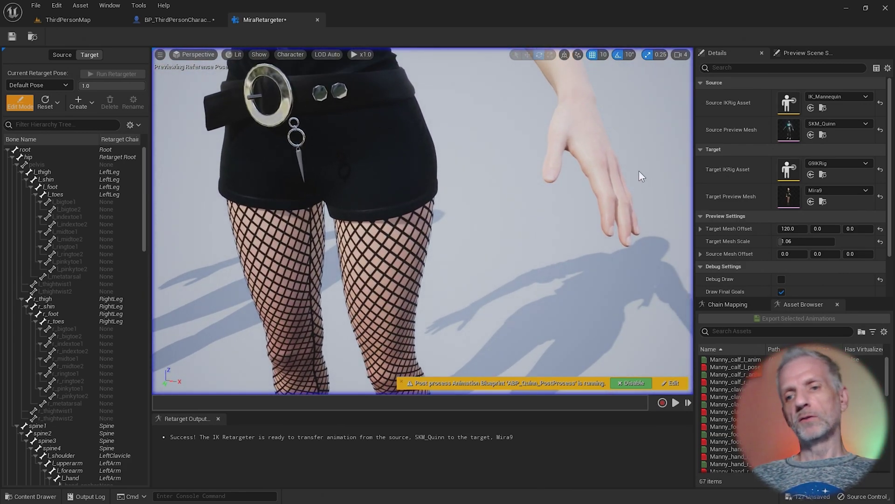
right_drag(595, 184, 639, 173)
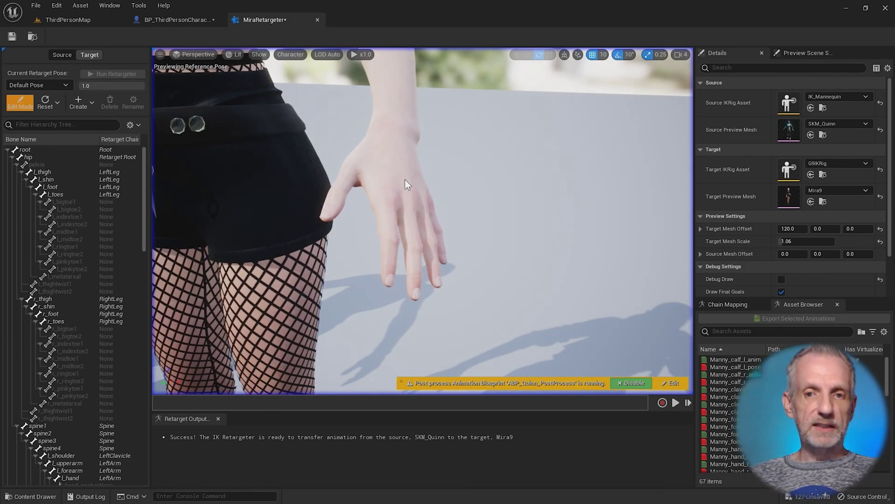
click(21, 172)
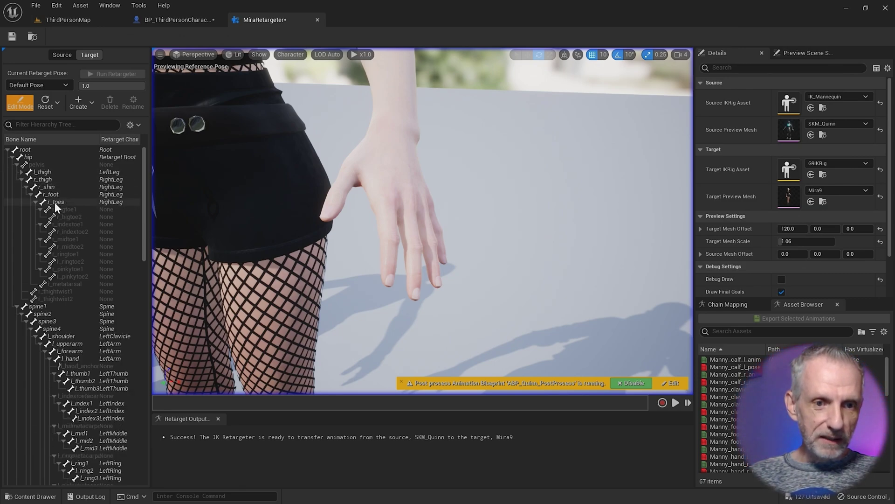
click(23, 179)
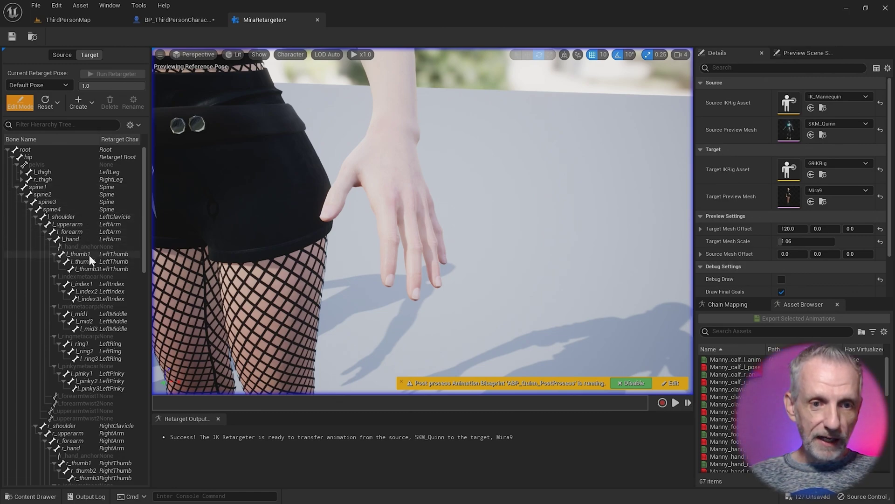
Rotate the l_index1 bone by 10° around its X axis to curl Mira9's left index finger inward.
click(69, 224)
click(83, 283)
alt+drag(283, 243, 389, 236)
right_drag(351, 220, 373, 220)
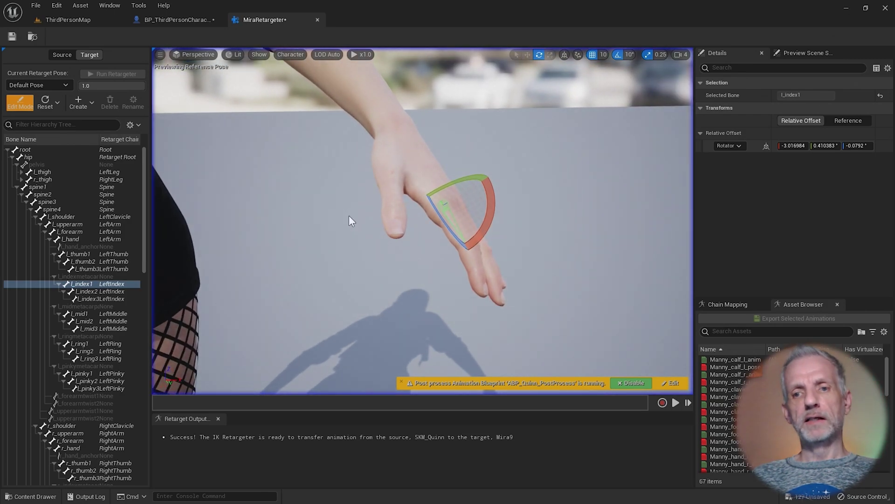
drag(492, 206, 493, 217)
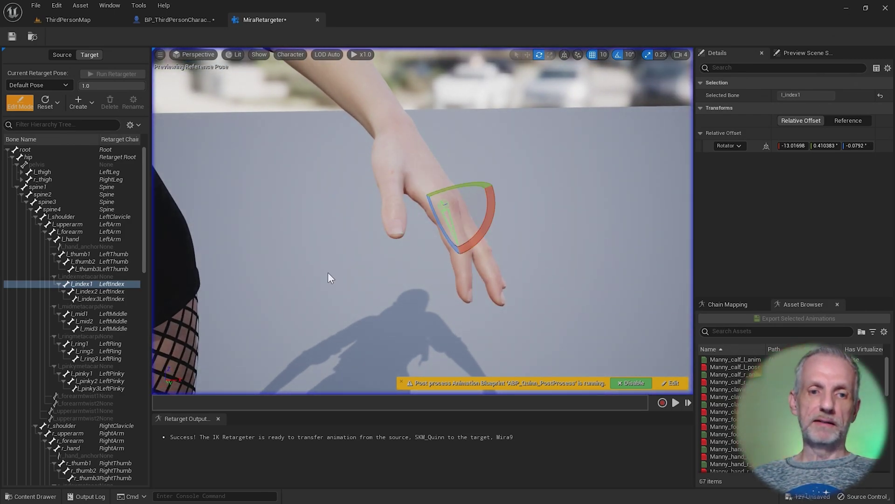
Rotate l_index2 to about -18.54° and l_index3 to about -15.88° on X, checking the curl against Quinn's left hand.
click(104, 292)
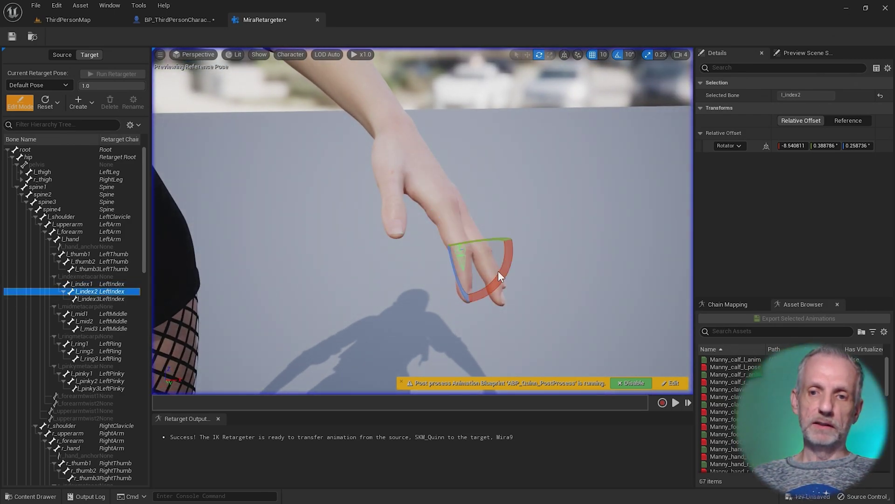
mouse_move(505, 270)
alt+mouse_down()
mouse_move(520, 254)
mouse_move(504, 282)
mouse_move(495, 259)
alt+mouse_up()
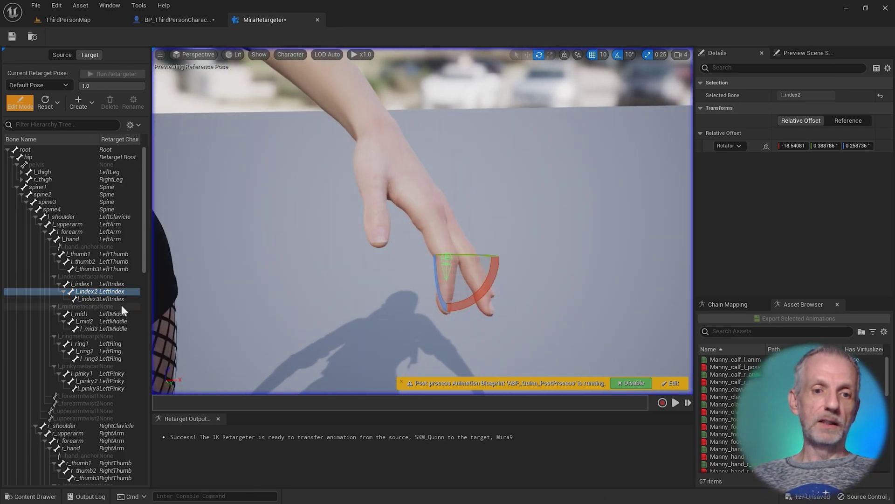
click(110, 298)
right_drag(310, 286, 310, 286)
drag(450, 263, 455, 264)
right_drag(454, 264, 455, 264)
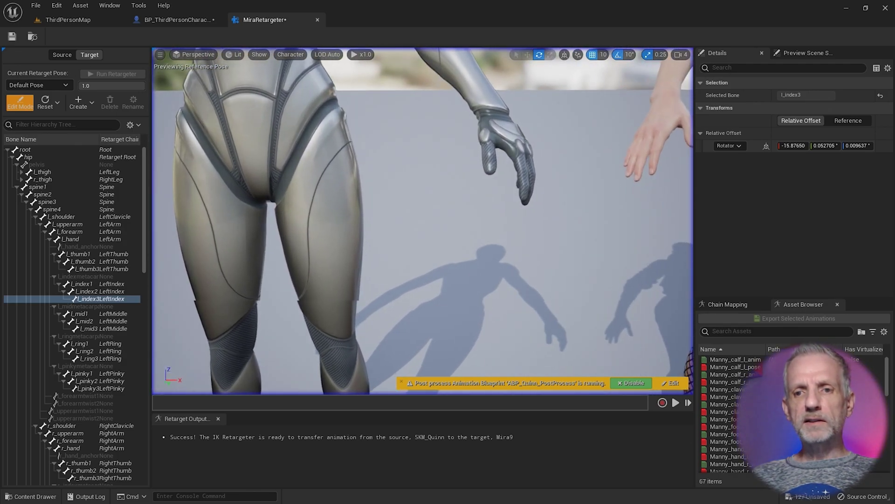
right_drag(309, 286, 310, 286)
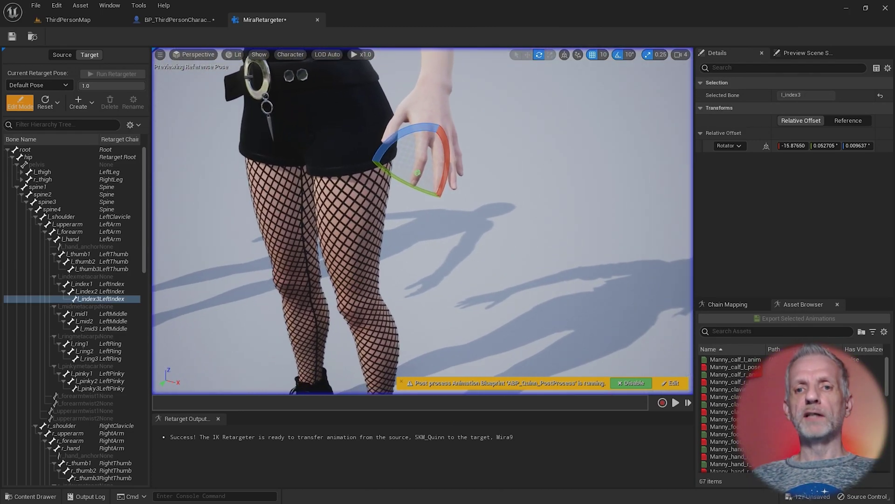
right_drag(390, 333, 389, 333)
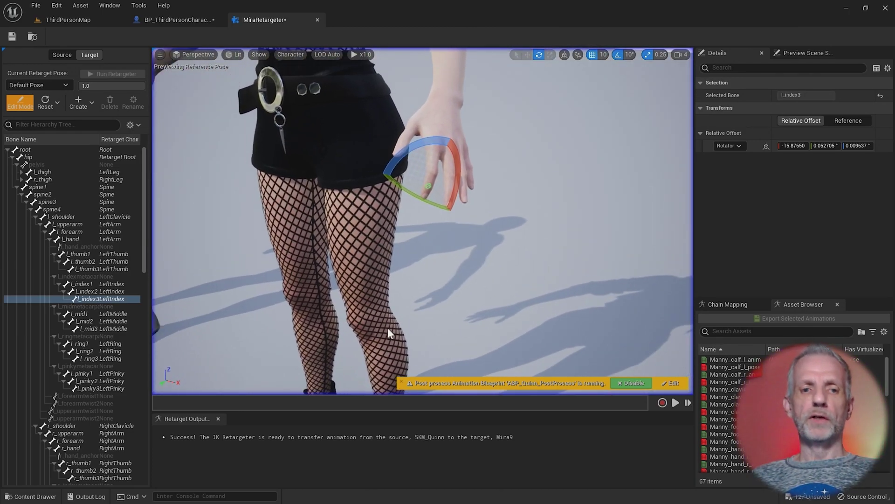
Curl the left middle finger by rotating l_mid1, l_mid2 to about -17.62° and l_mid3 to about -18.82° on X.
click(54, 276)
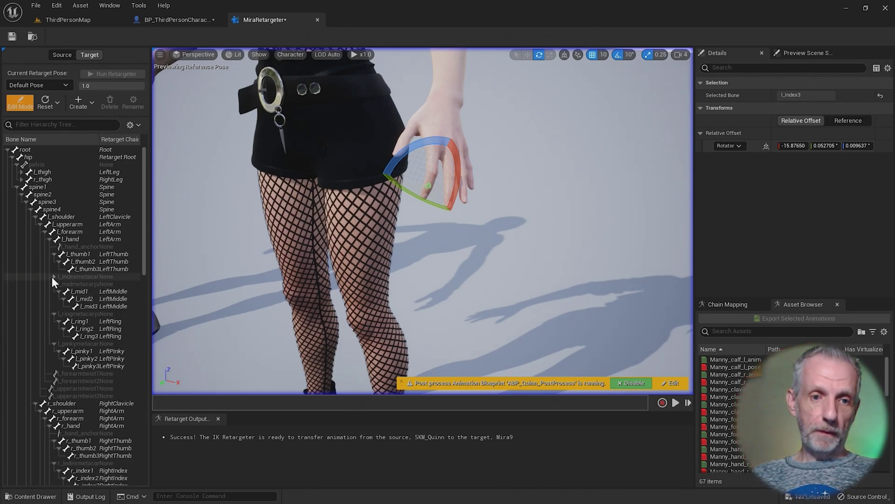
click(90, 291)
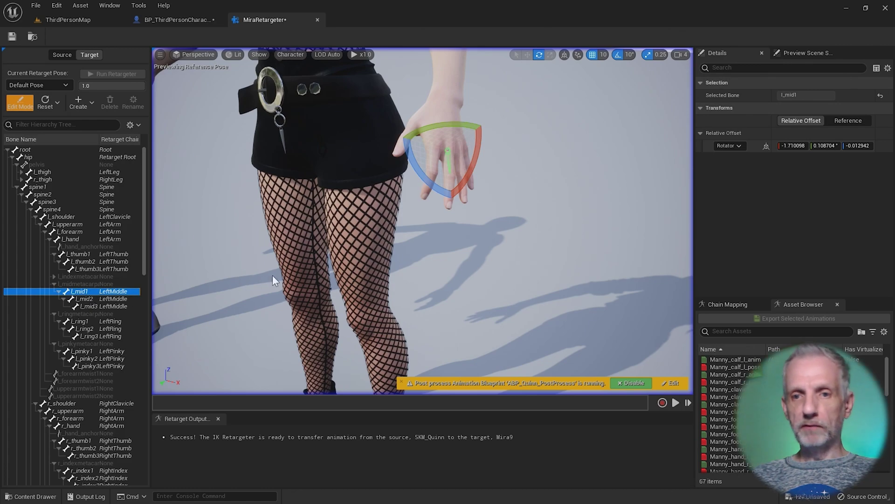
right_drag(274, 272, 296, 259)
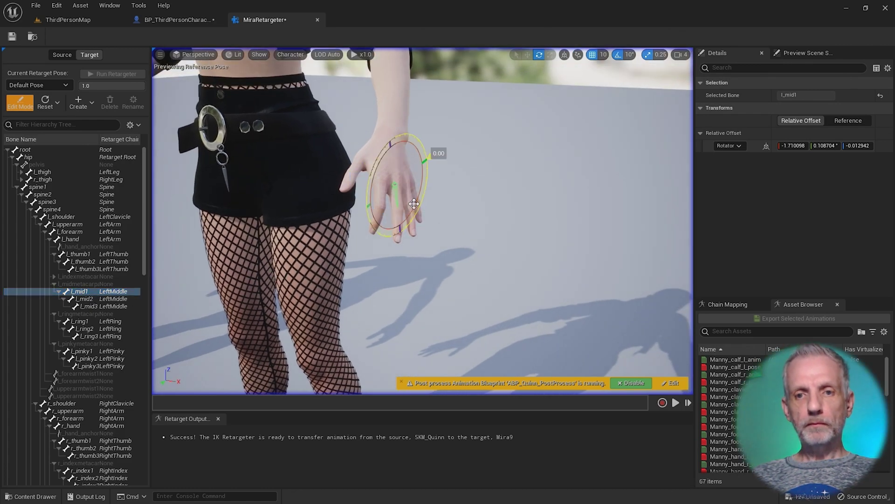
drag(413, 203, 412, 202)
click(120, 299)
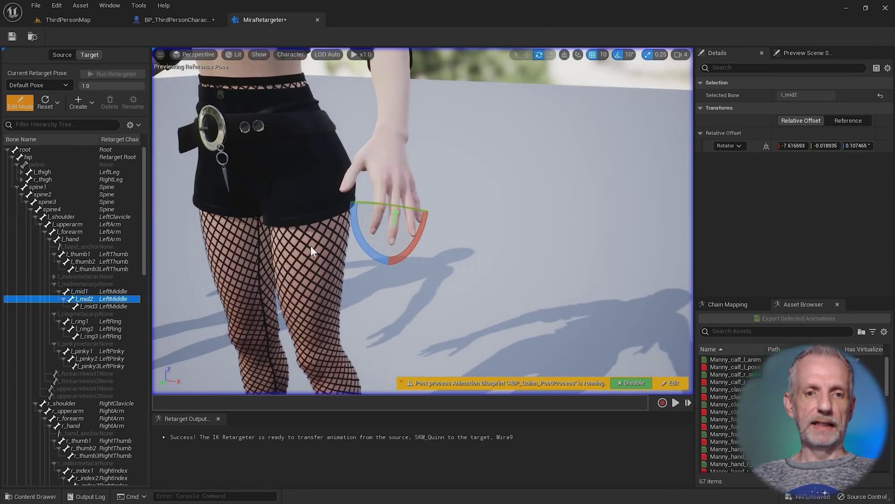
mouse_move(419, 233)
mouse_down()
mouse_move(415, 243)
mouse_move(434, 219)
mouse_move(420, 244)
mouse_up()
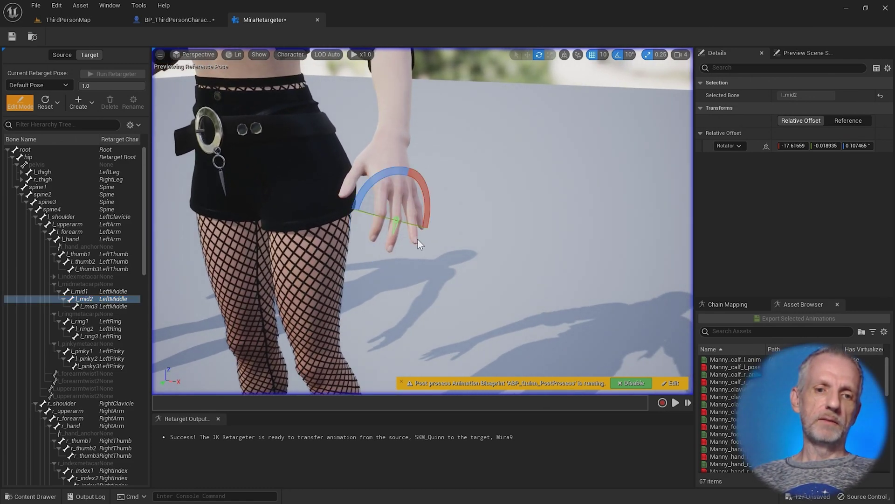
click(124, 306)
right_drag(202, 268, 202, 267)
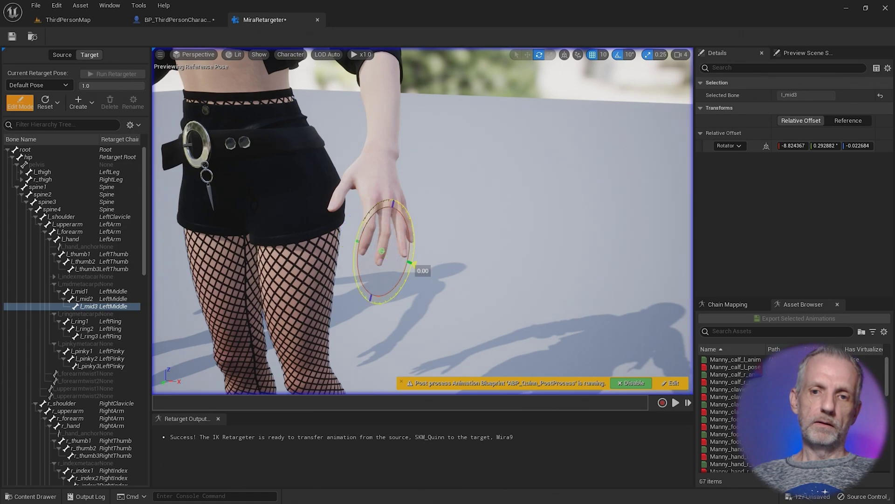
Curl the left ring finger by rotating l_ring1, l_ring2 and l_ring3, with l_ring3 at about -13.26° on X.
click(53, 284)
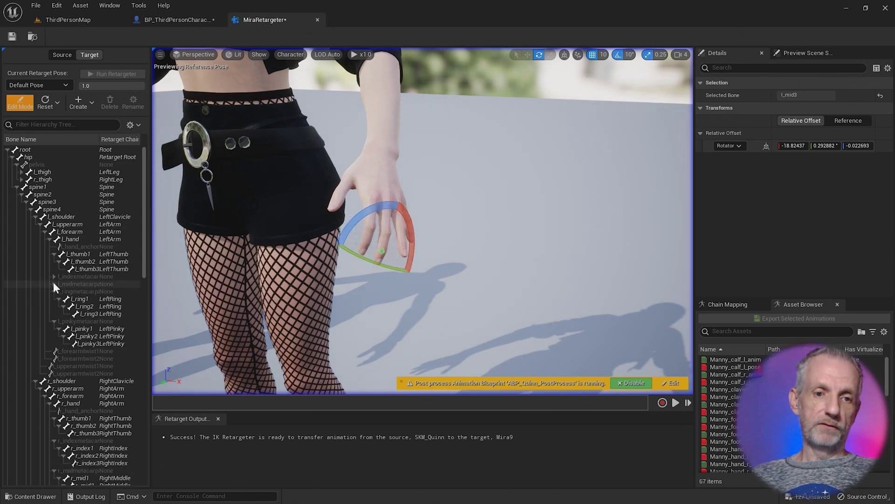
click(89, 298)
right_drag(335, 245, 335, 245)
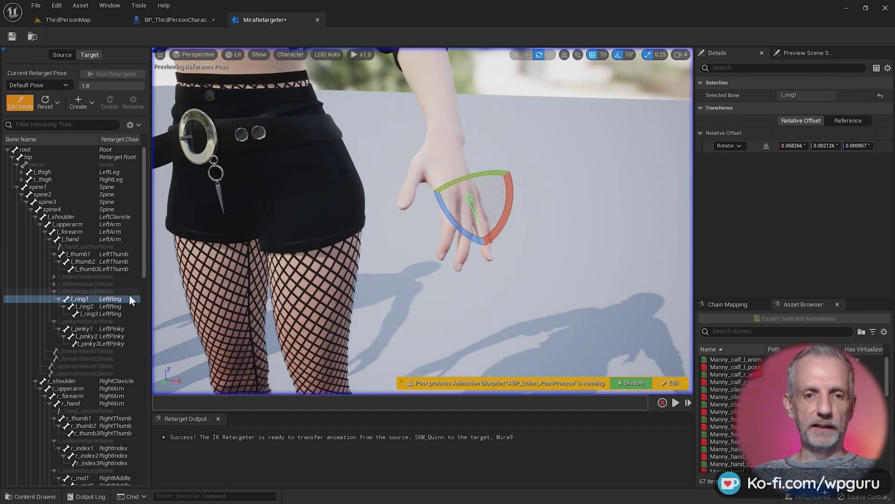
drag(511, 200, 512, 201)
click(115, 306)
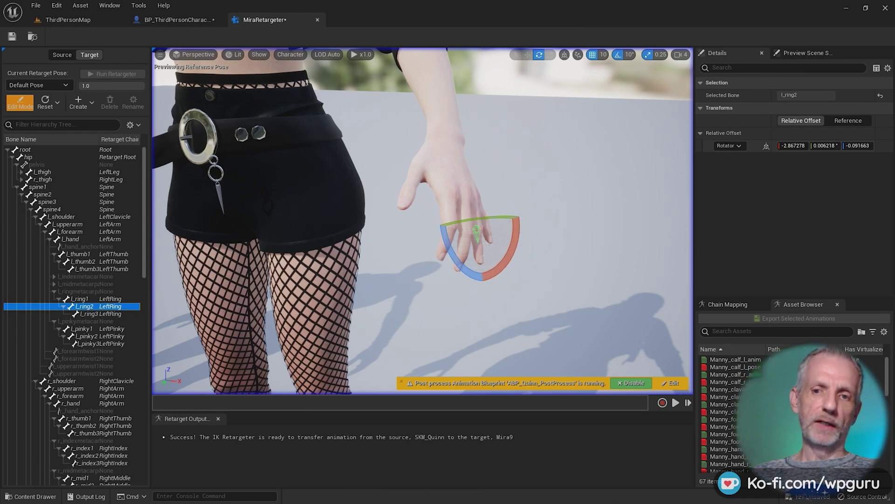
right_drag(510, 254, 511, 254)
drag(513, 259, 513, 259)
click(110, 312)
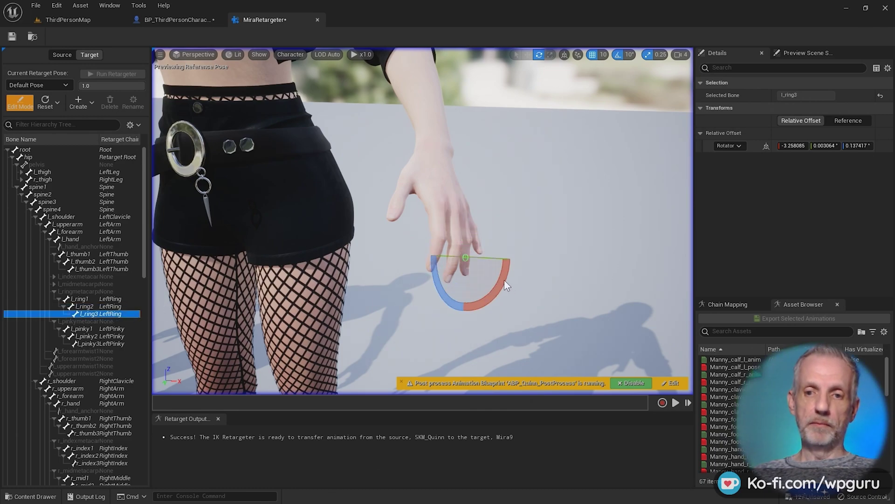
drag(503, 279, 504, 280)
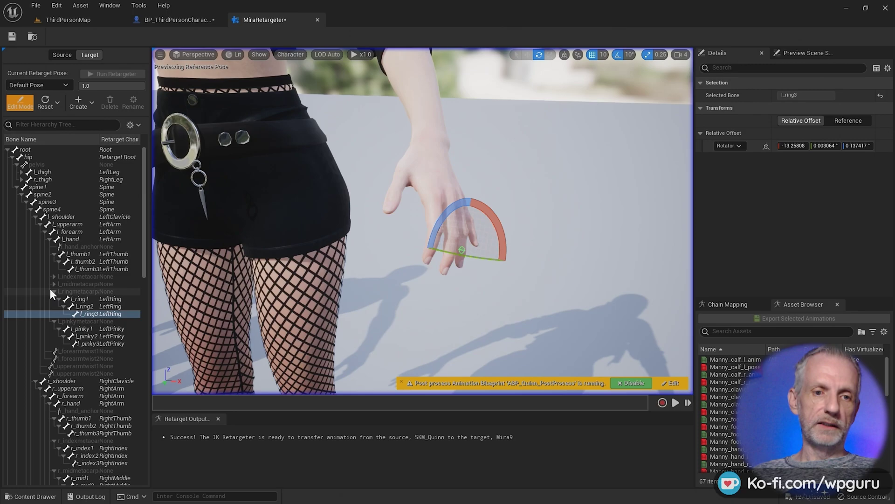
Curl the left pinky to match the other fingers, and collapse the left finger and shoulder bone branches.
click(52, 291)
click(55, 291)
click(117, 314)
click(54, 298)
click(35, 216)
Rotate the right hand's r_index1 by 10° and curl the right middle finger bones r_mid1, r_mid2 and r_mid3.
click(82, 291)
drag(359, 208, 356, 196)
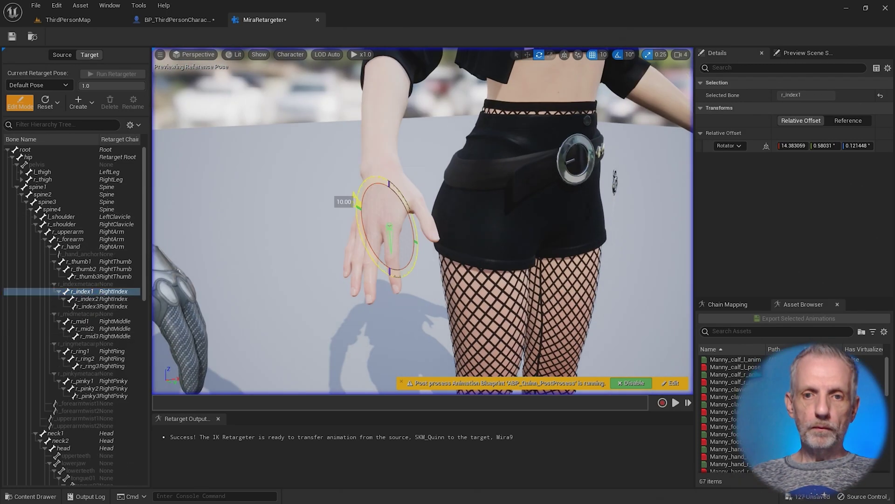
click(54, 284)
click(80, 299)
click(84, 306)
click(88, 314)
Curl the right ring finger bones r_ring1 to r_ring3 and the right pinky, with r_pinky3 at about 15.57° on X.
click(54, 291)
click(80, 306)
click(85, 313)
click(89, 321)
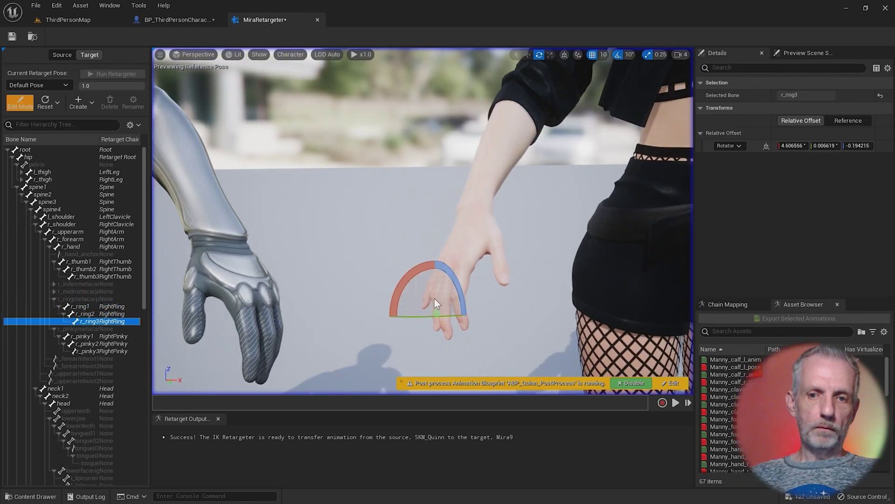
click(54, 298)
click(103, 328)
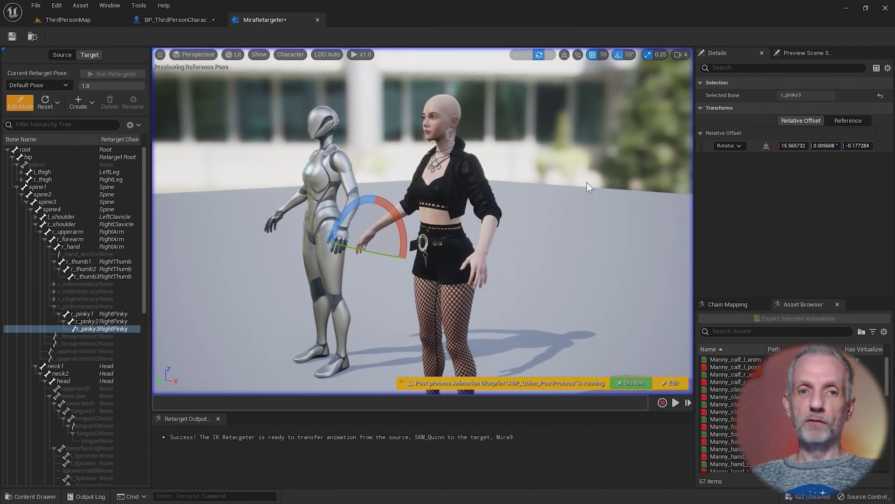
Leave retarget pose editing, search the animation assets for "walk" and preview MM_Walk_Fwd on both characters.
click(22, 102)
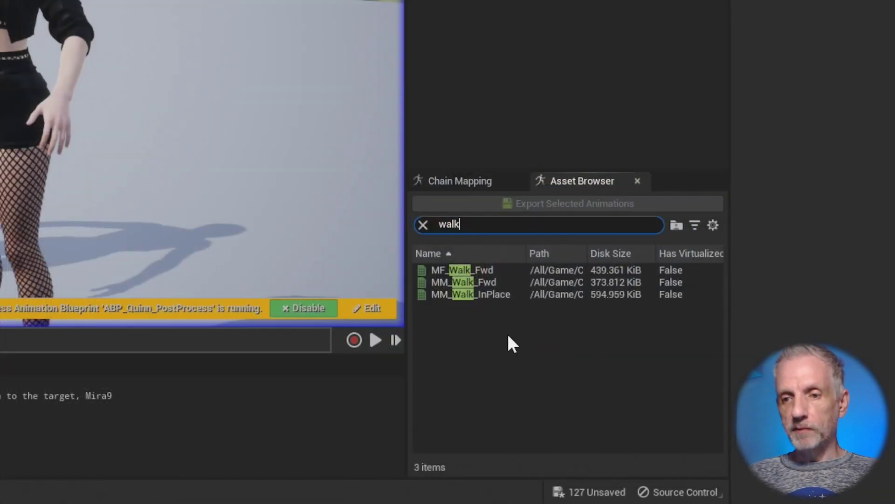
mouse_move(515, 271)
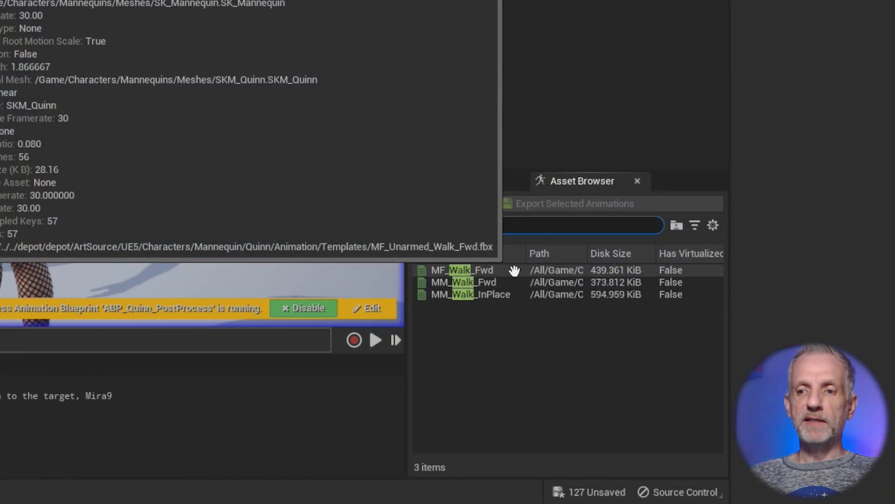
mouse_move(510, 285)
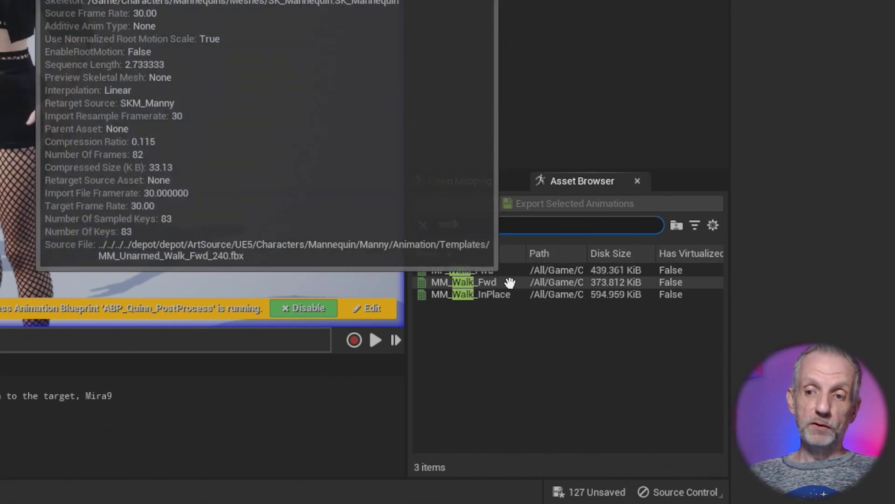
double_click(511, 282)
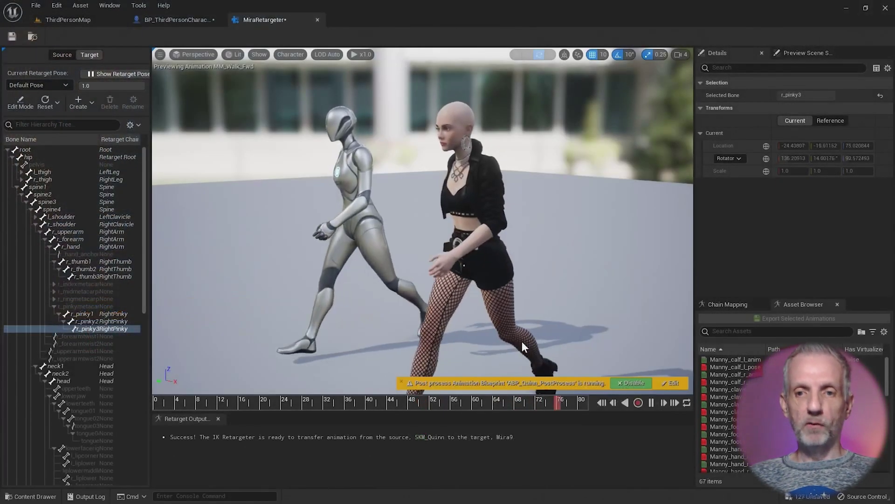
right_drag(523, 346, 601, 352)
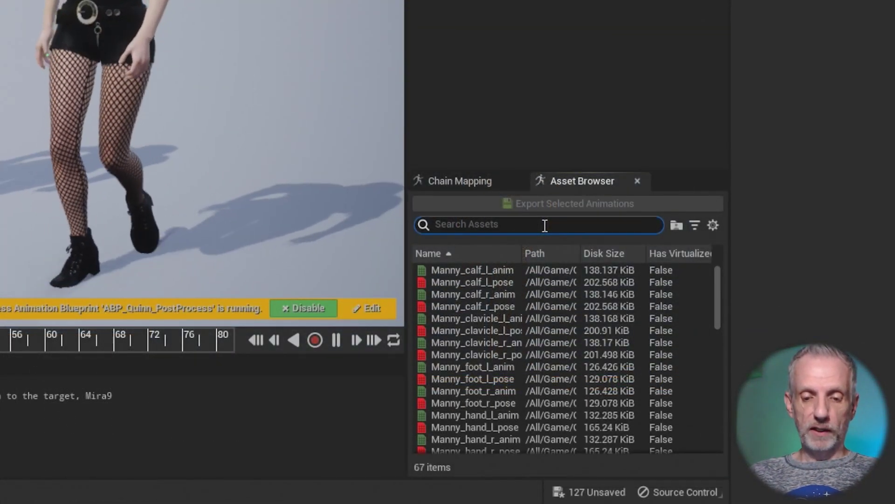
Search the animation assets for "walk" again and play MF_Walk_Fwd, comparing Mira9's motion with Quinn's from several angles.
text(walk)
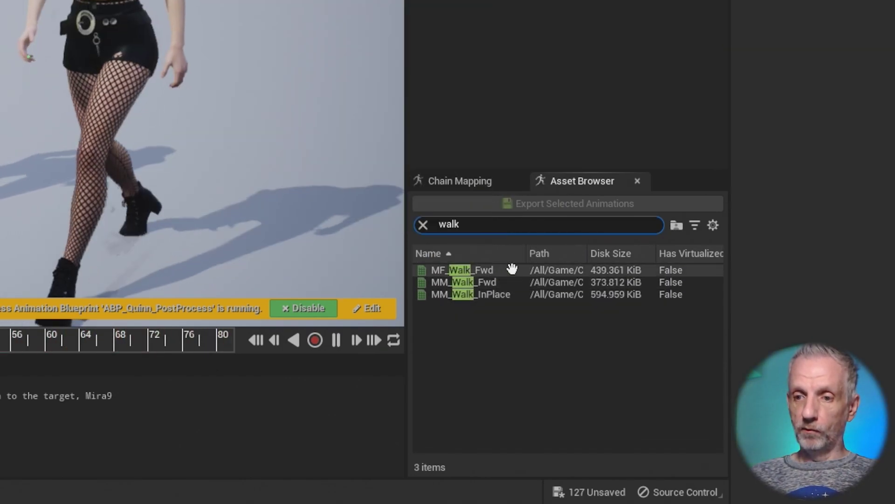
click(523, 271)
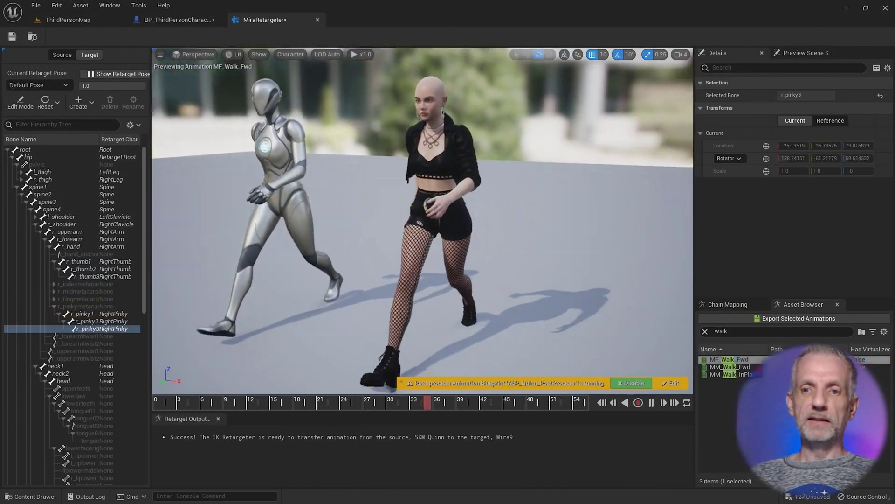
right_drag(423, 219, 341, 171)
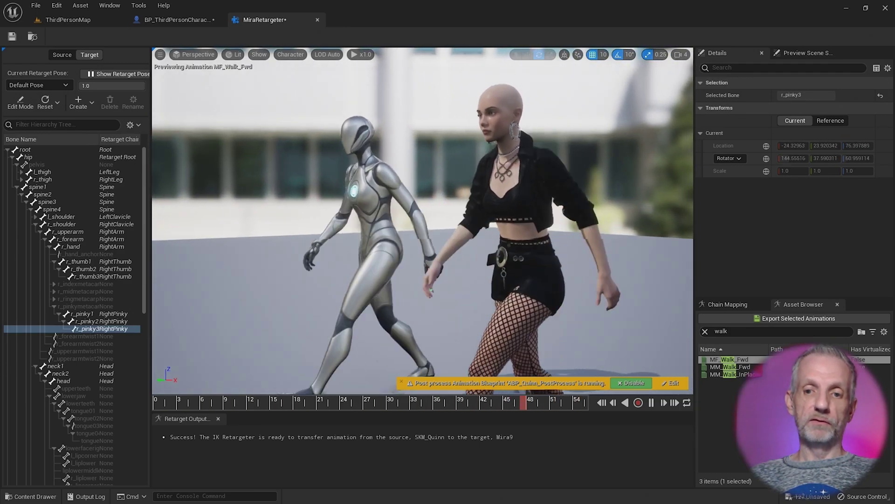
right_drag(430, 165, 476, 165)
Compare the walk on both characters at x0.1 playback speed from several angles and switch to the retarget pose.
click(361, 55)
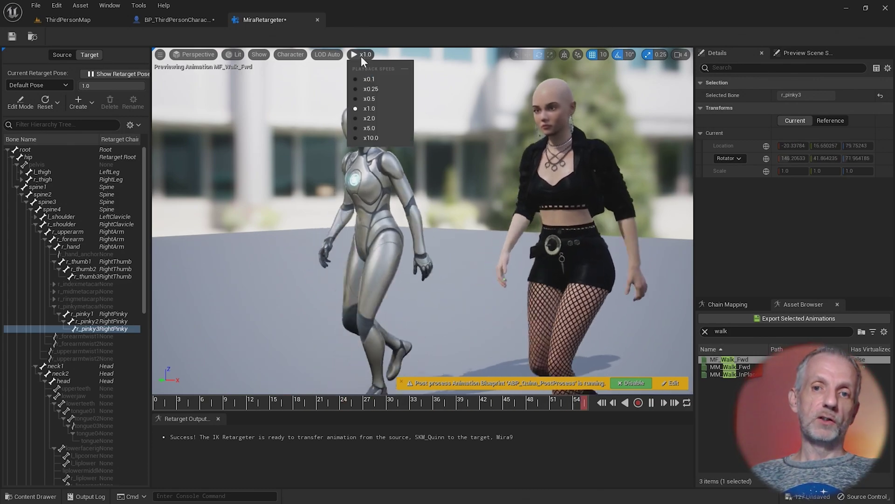
click(371, 78)
right_drag(433, 162, 471, 161)
drag(433, 134, 433, 162)
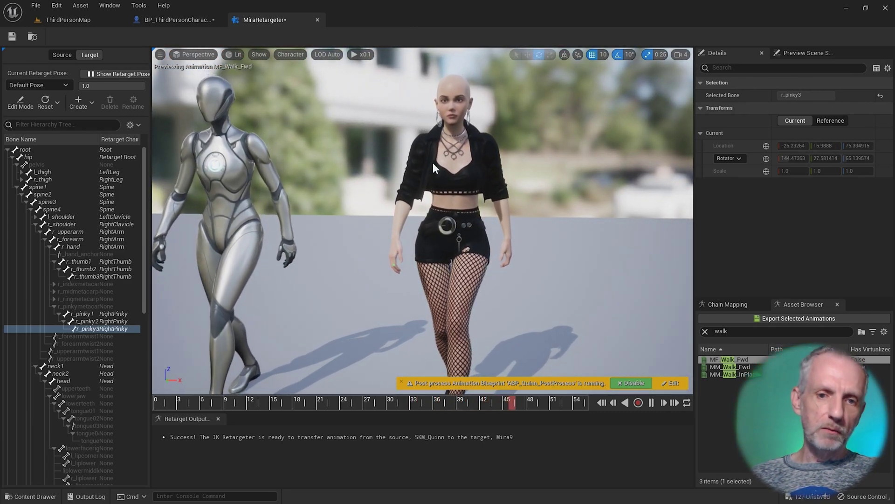
right_drag(433, 162, 382, 164)
drag(415, 168, 432, 162)
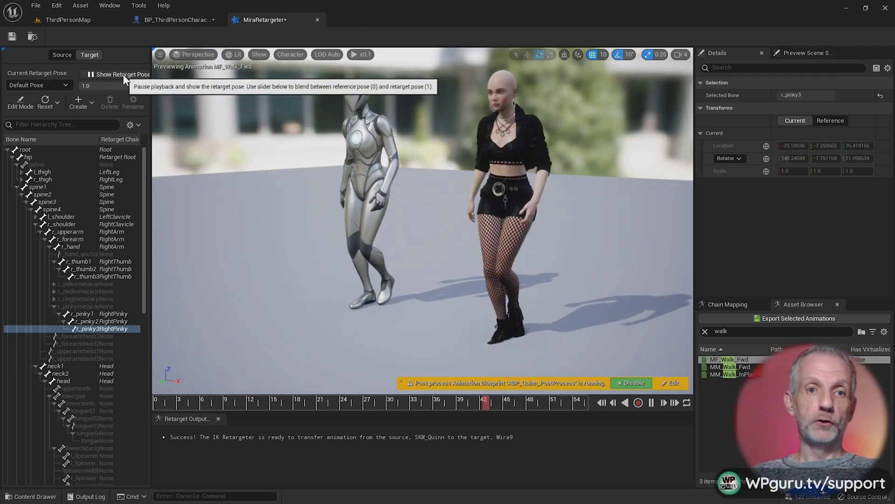
click(119, 74)
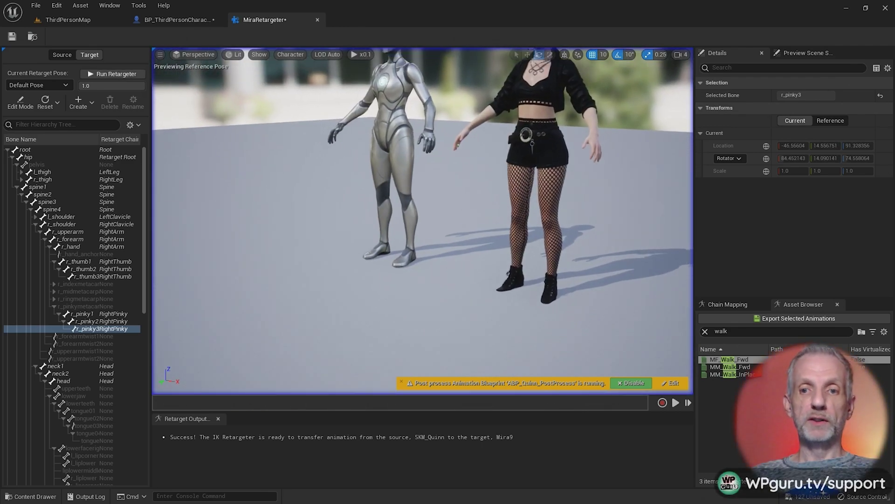
middle_drag(370, 156, 368, 157)
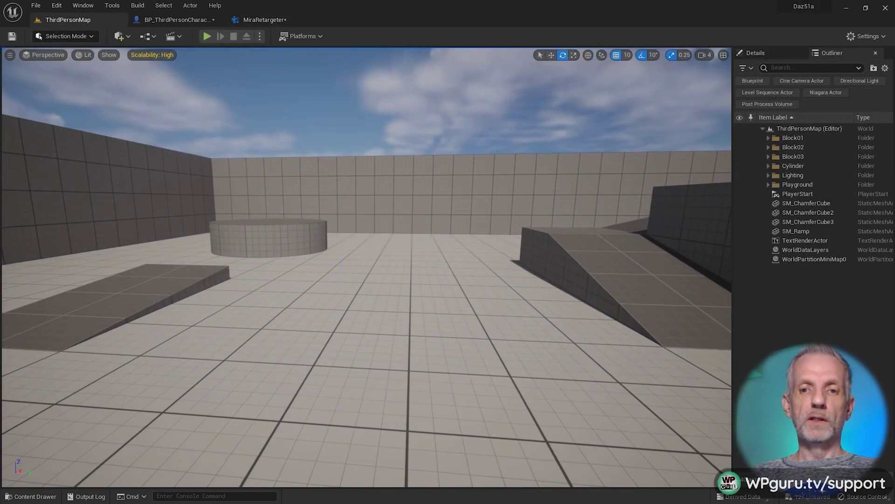
Open the ABP_Mira animation blueprint and set the Retarget Pose From Mesh node's IKRetargeter Asset to MiraRetargeter.
key(ctrl+space)
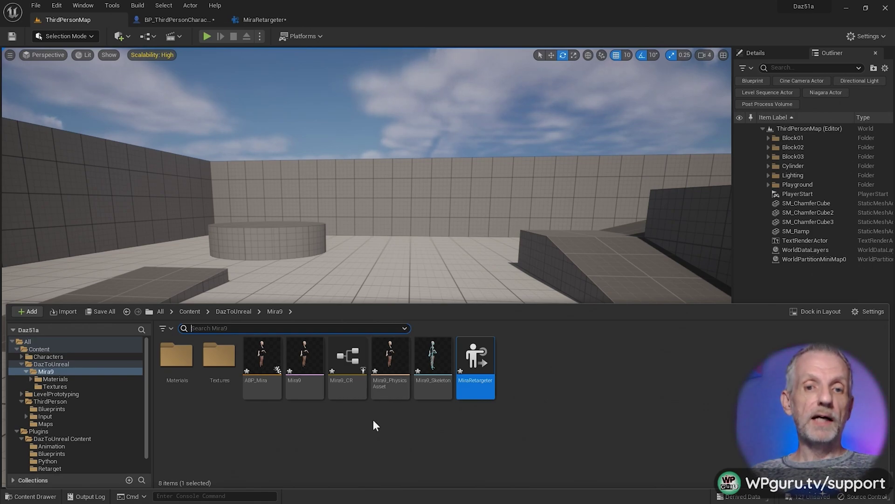
mouse_move(269, 365)
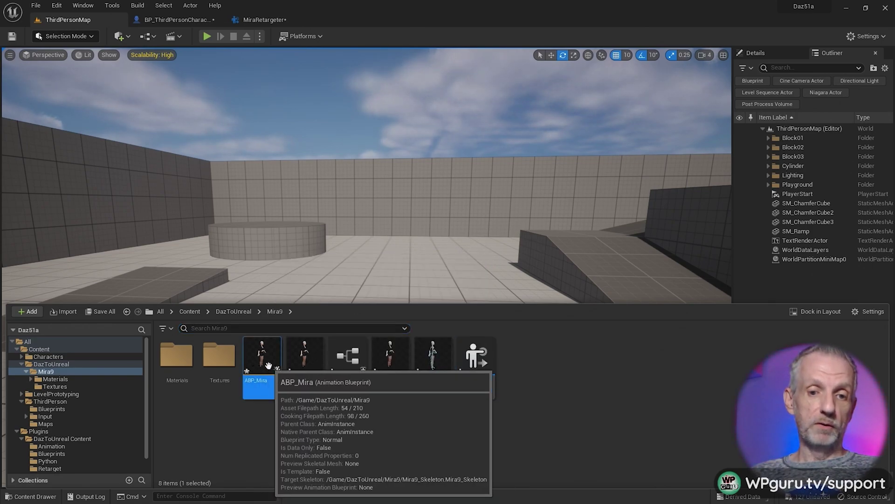
double_click(270, 366)
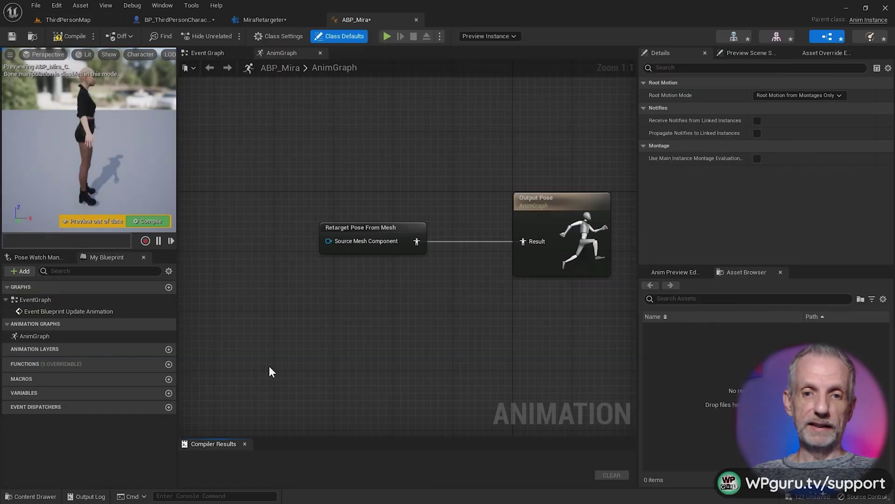
click(407, 249)
click(807, 110)
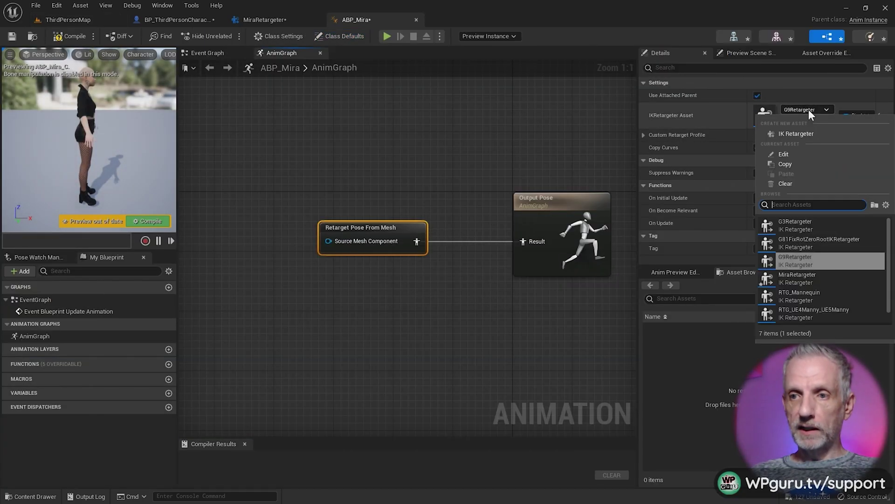
text(mir)
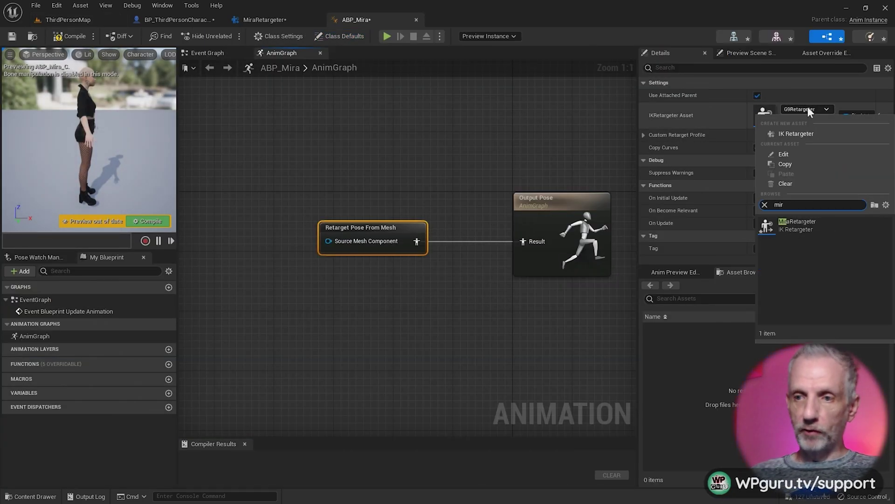
click(819, 230)
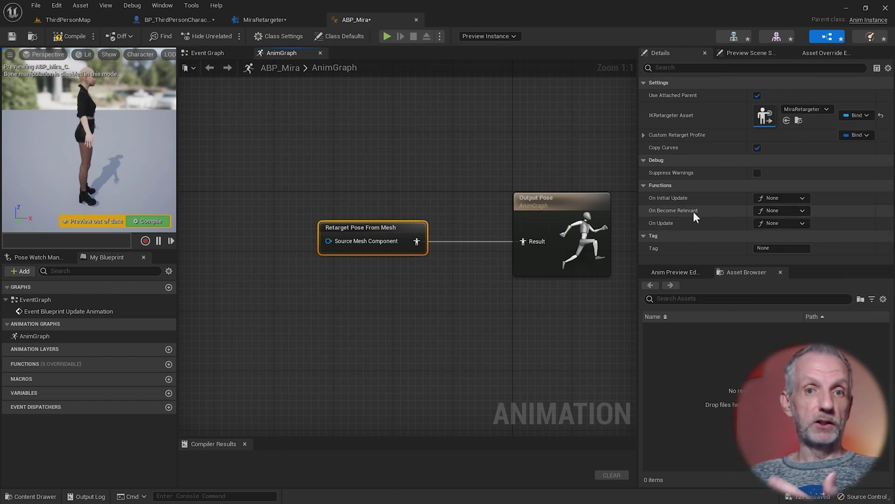
Play the ThirdPersonMap level, run the character in all directions to check its movement, and stop the session.
click(72, 23)
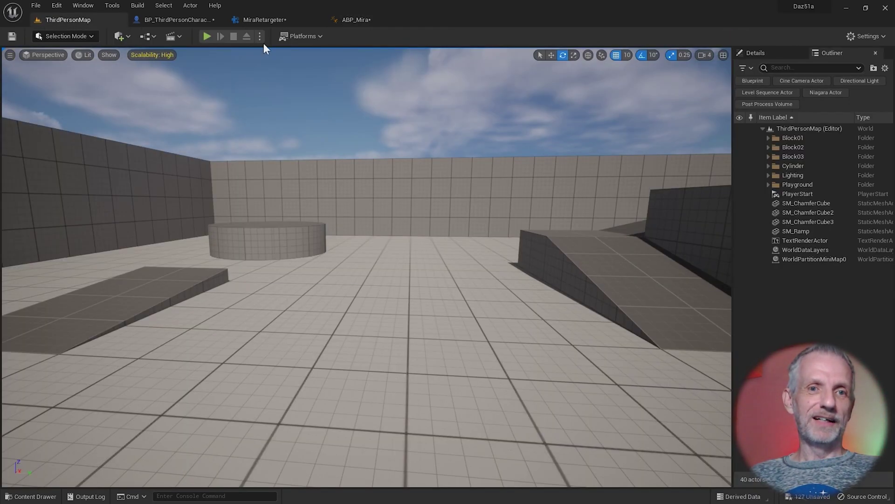
click(205, 37)
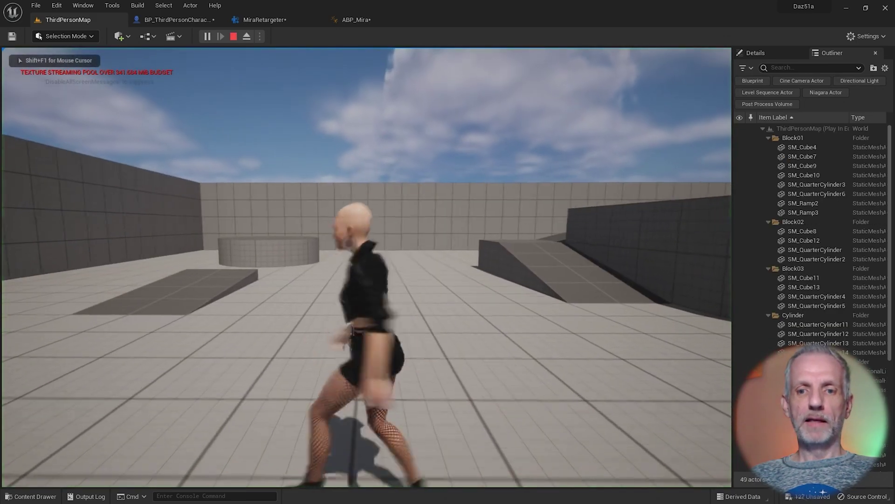
key(w)
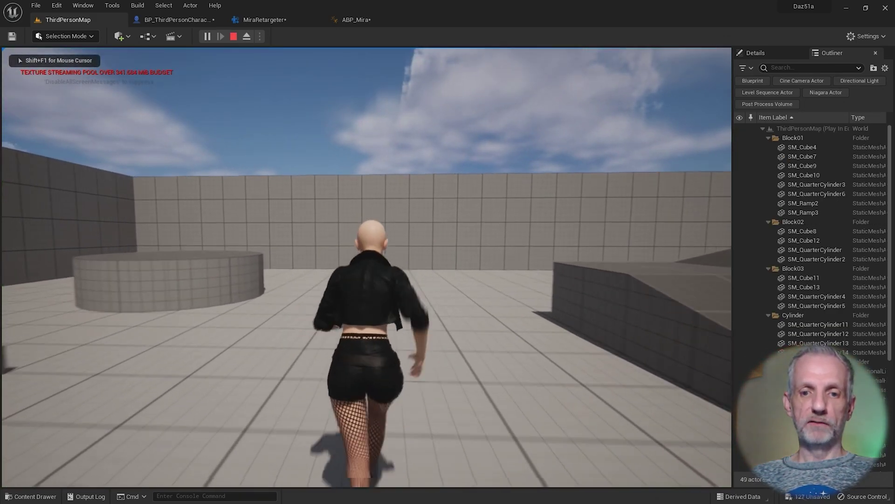
key(s)
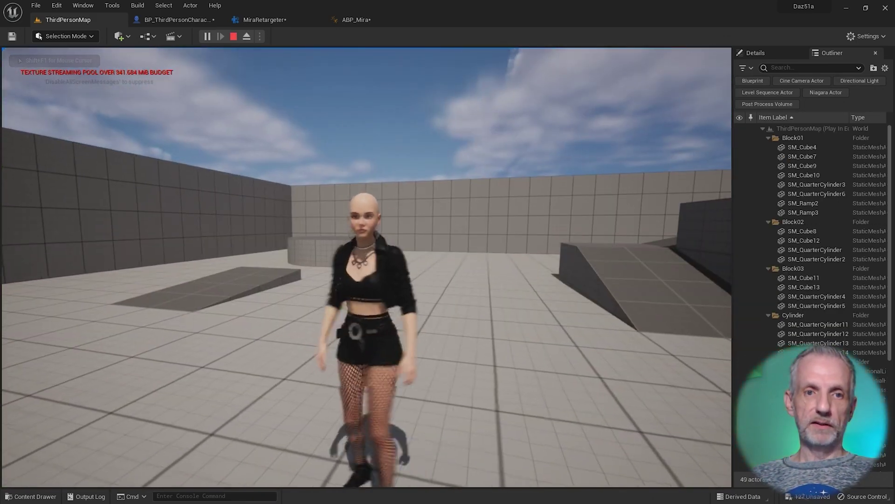
key(w)
key(s)
key(d)
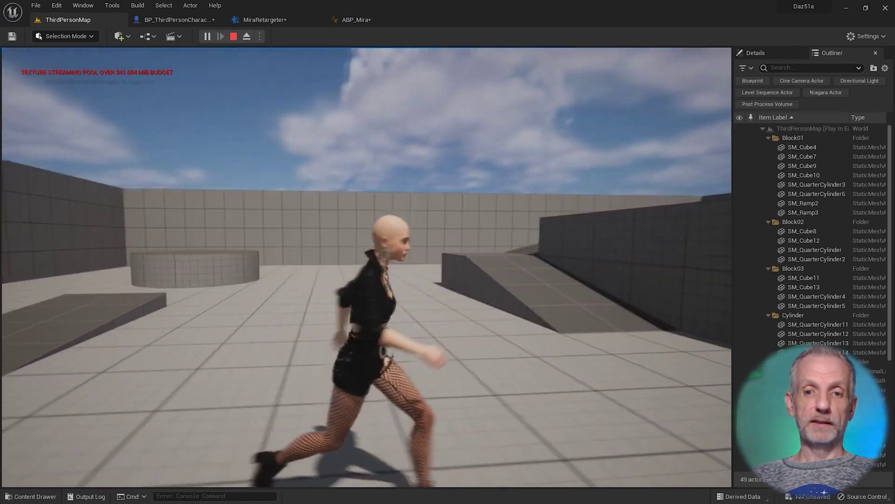
key(a)
key(Escape)
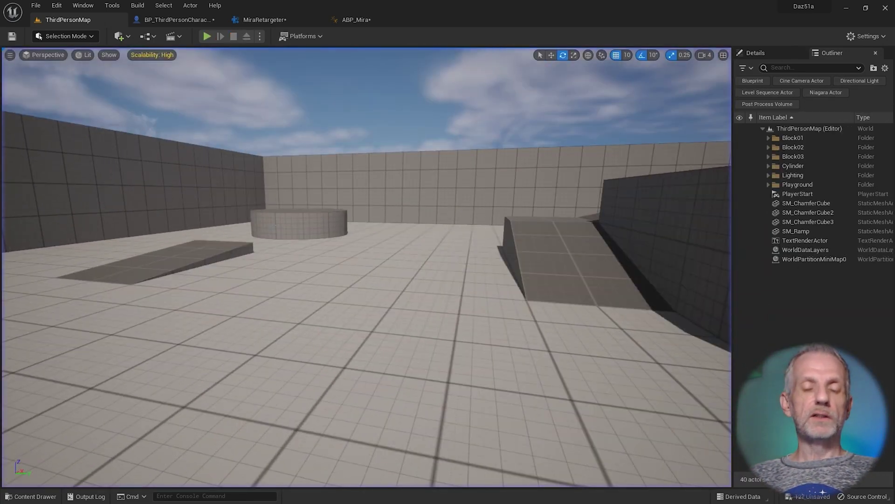
In MiraRetargeter, select MF_Walk_Fwd, MM_Walk_Fwd and MM_Walk_InPlace and start exporting them as retargeted animations.
click(289, 14)
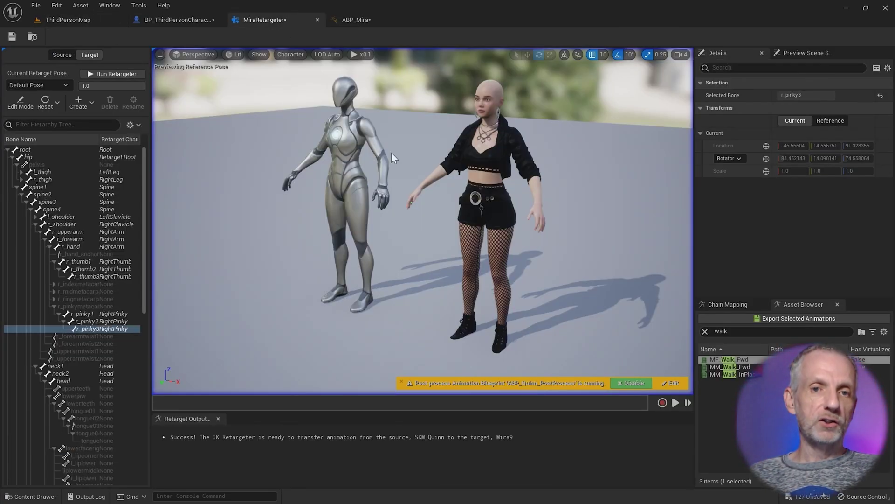
right_drag(391, 152, 398, 147)
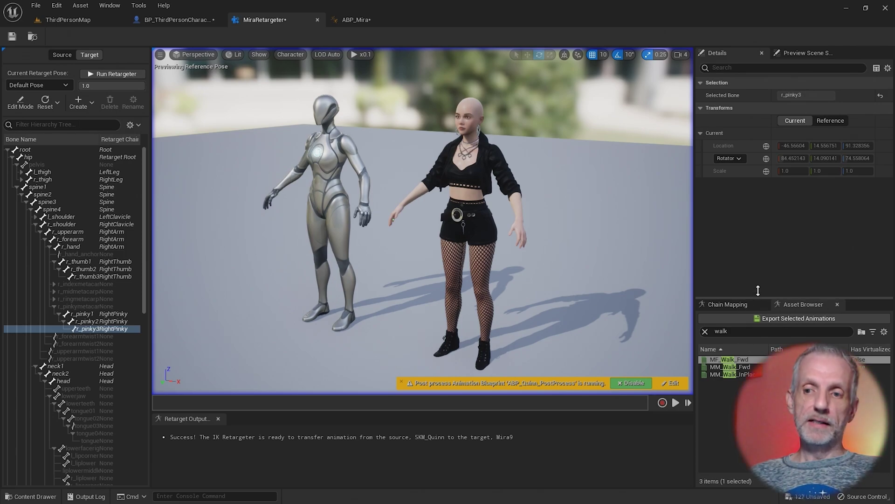
drag(758, 291, 758, 223)
mouse_move(750, 291)
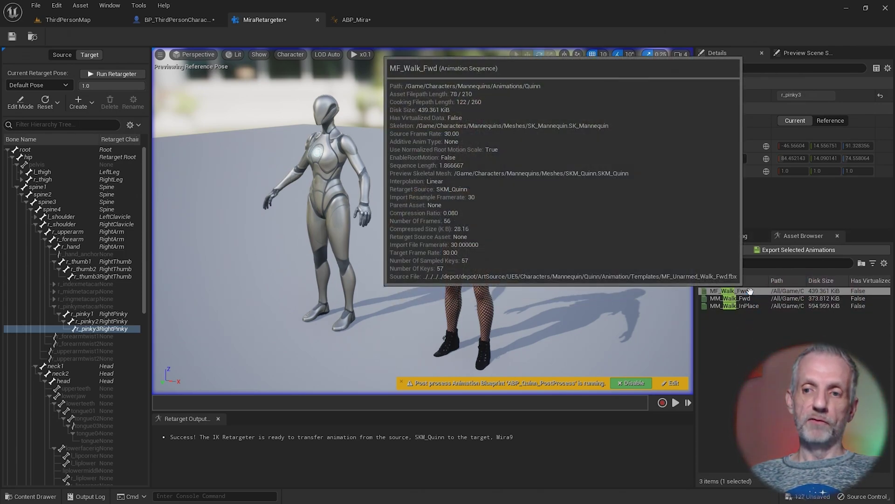
shift+click(745, 305)
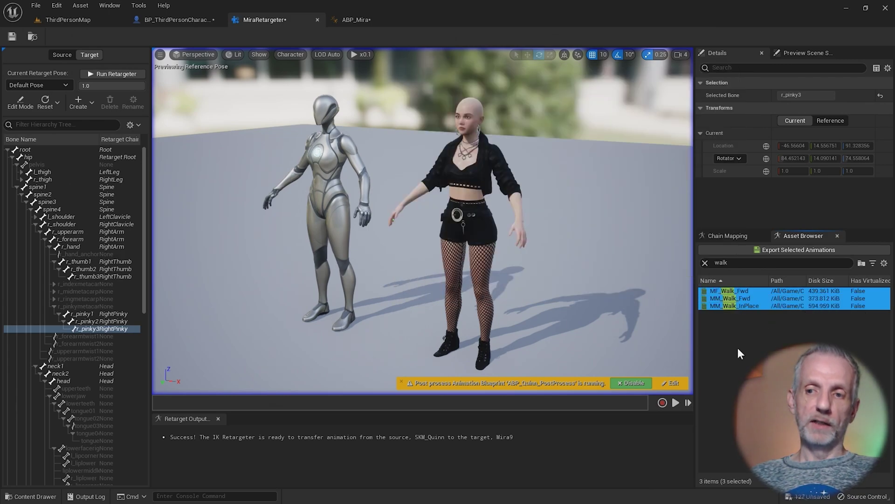
click(812, 250)
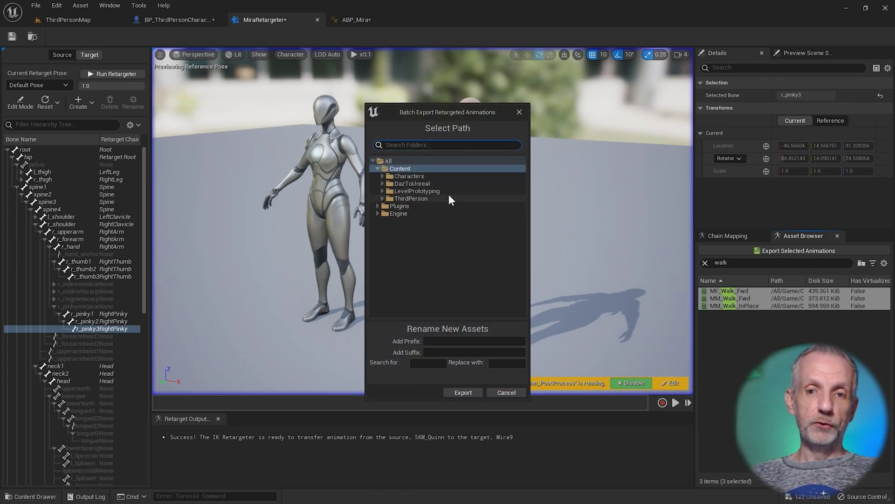
Create a MiraAnims folder inside DazToUnreal/Mira9 and export the retargeted animations into it.
double_click(426, 185)
double_click(427, 189)
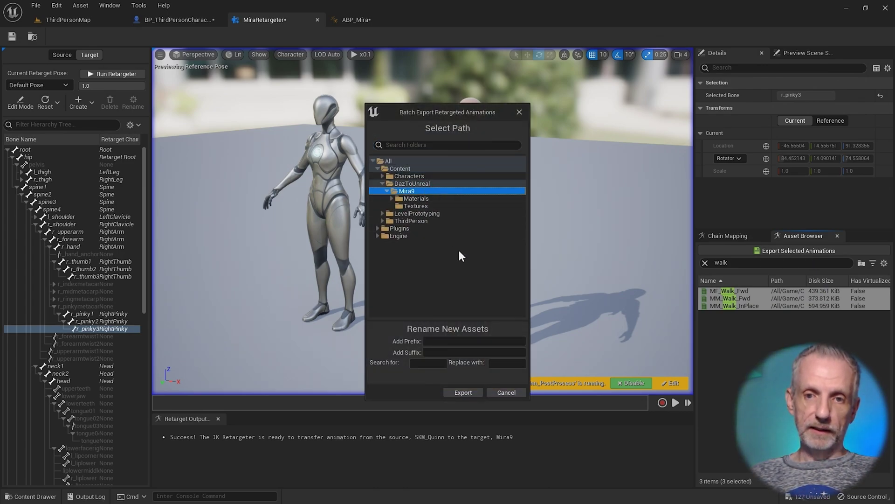
right_click(471, 186)
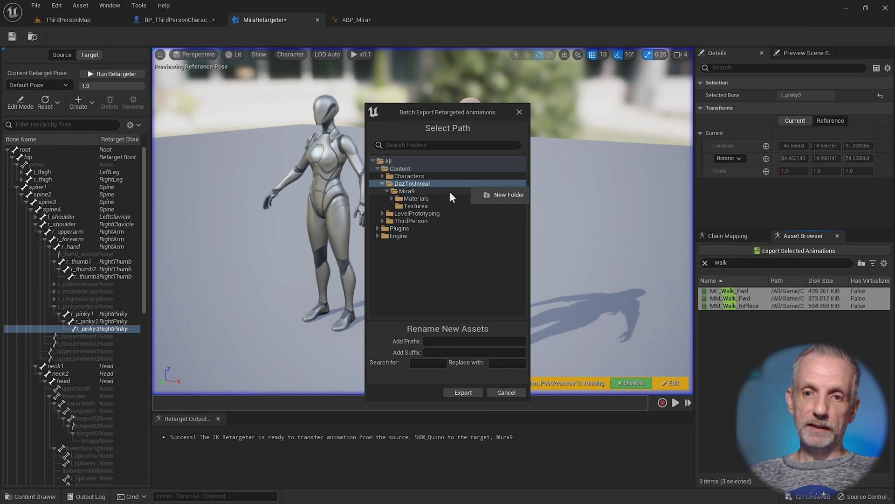
right_click(450, 191)
click(474, 200)
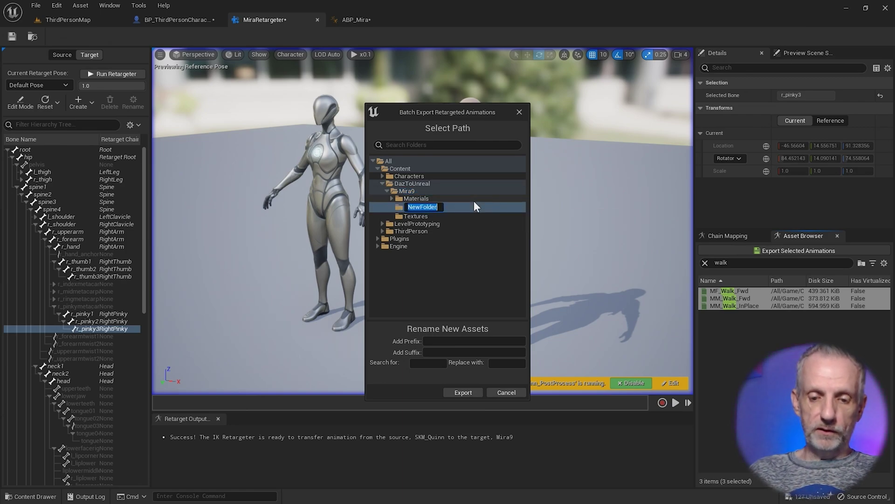
text(MiraAnims)
key(Return)
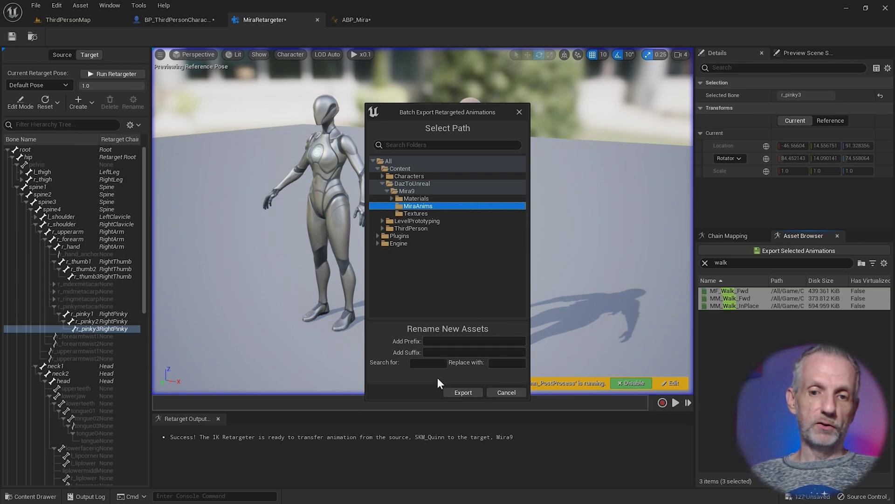
click(466, 394)
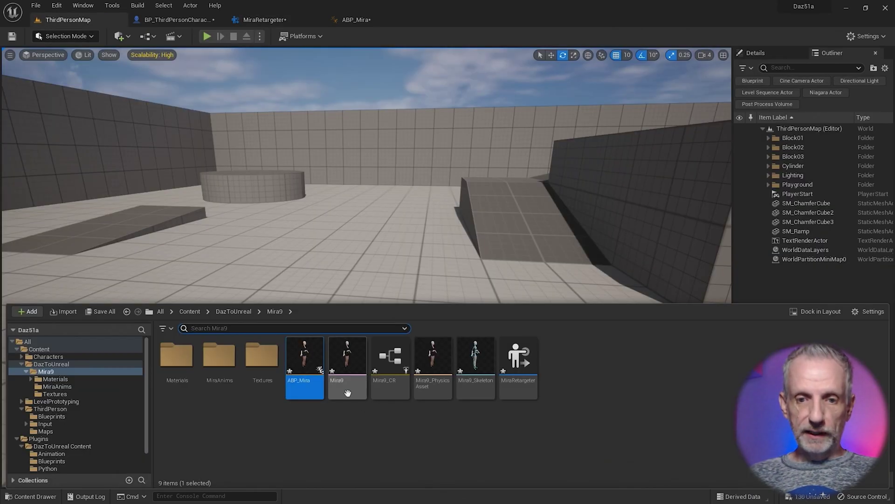
Place the Mira9 skeletal mesh on the open floor of ThirdPersonMap.
drag(348, 393, 283, 351)
right_drag(299, 345, 266, 324)
key(w)
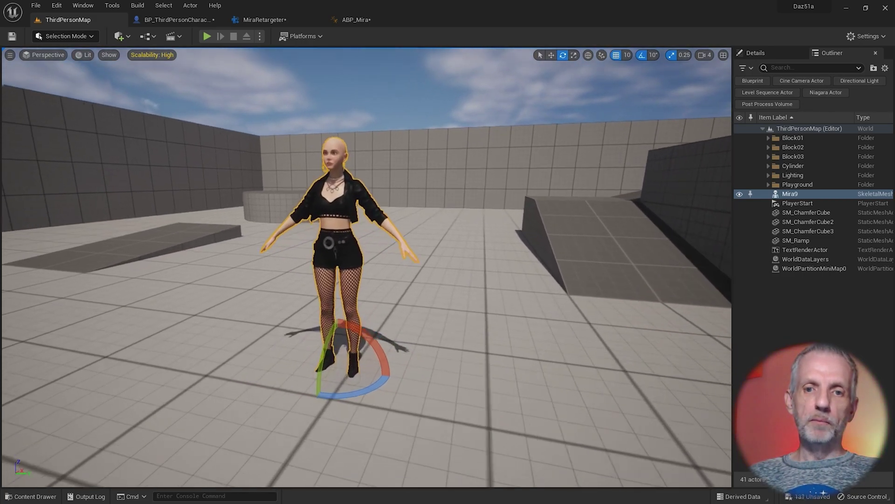
right_drag(566, 275, 558, 292)
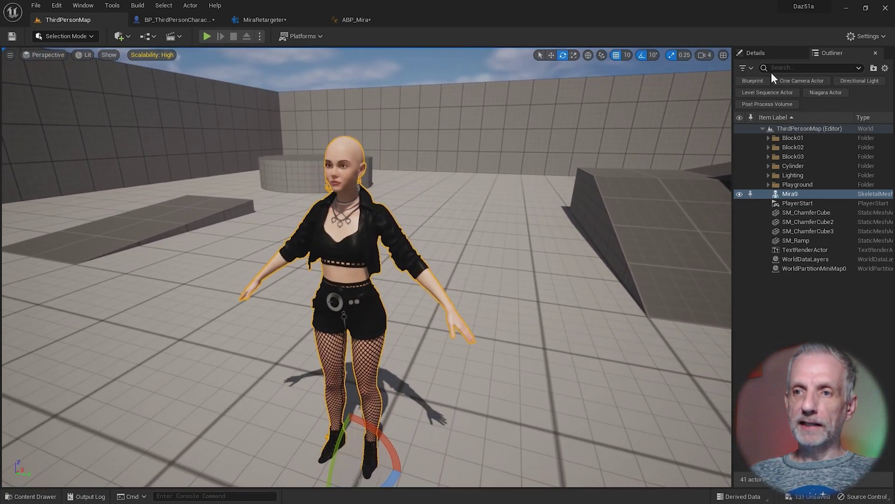
Set the placed Mira9's animation mode to Use Animation Asset and its Anim to Play to the retargeted MF_Walk_Fwd.
click(772, 54)
scroll(808, 223, down, 5)
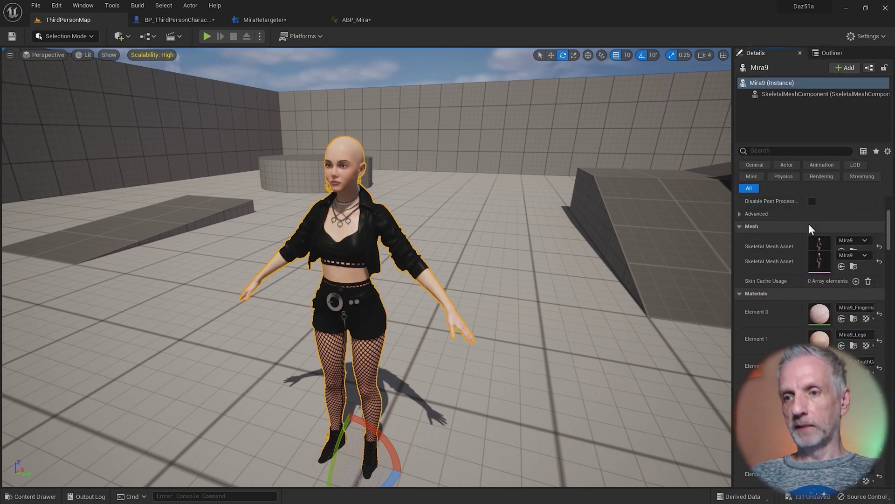
scroll(809, 223, up, 2)
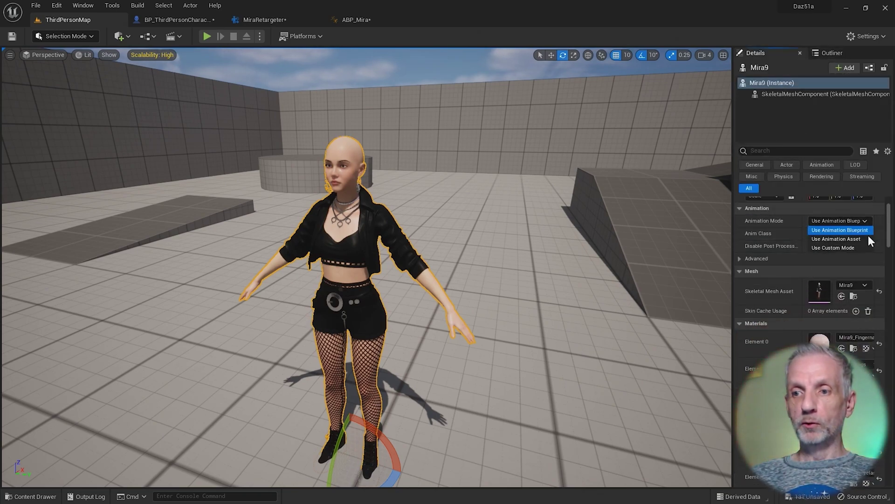
click(862, 240)
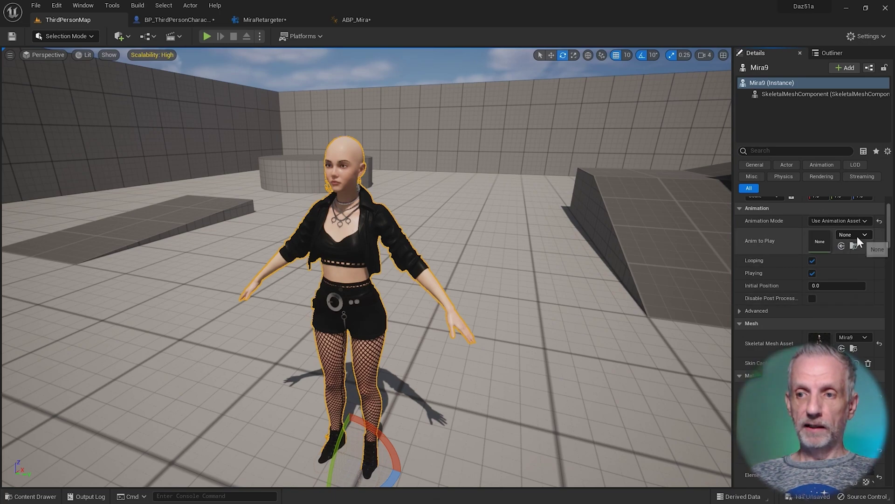
click(857, 236)
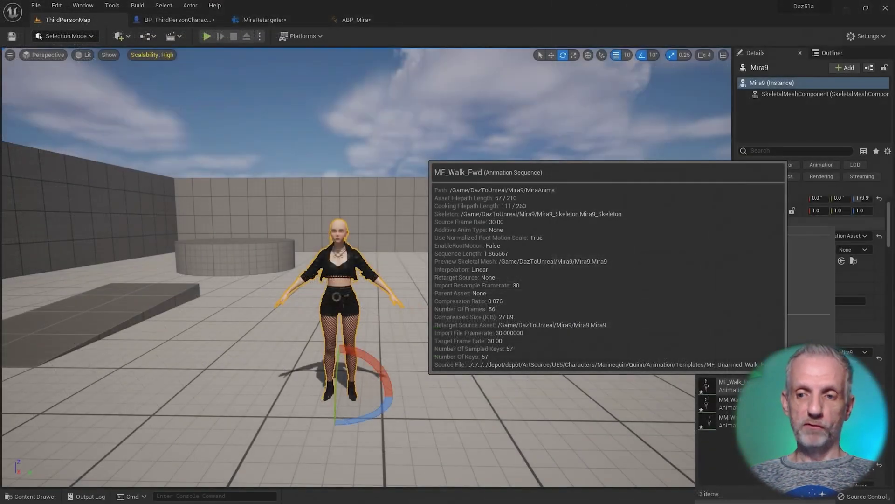
click(570, 304)
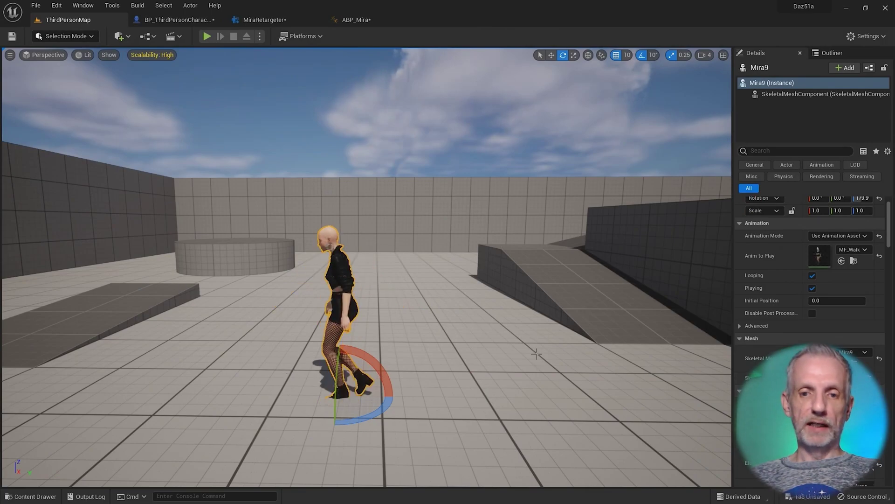
Run the level in Simulate mode and examine Mira9's walk animation from several angles.
right_drag(517, 361, 494, 378)
key(w)
key(a)
key(d)
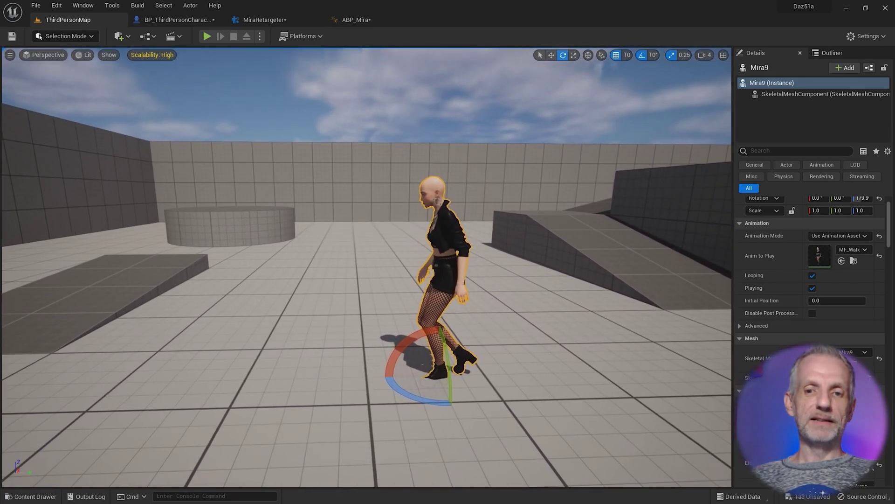
key(d)
right_drag(406, 256, 408, 256)
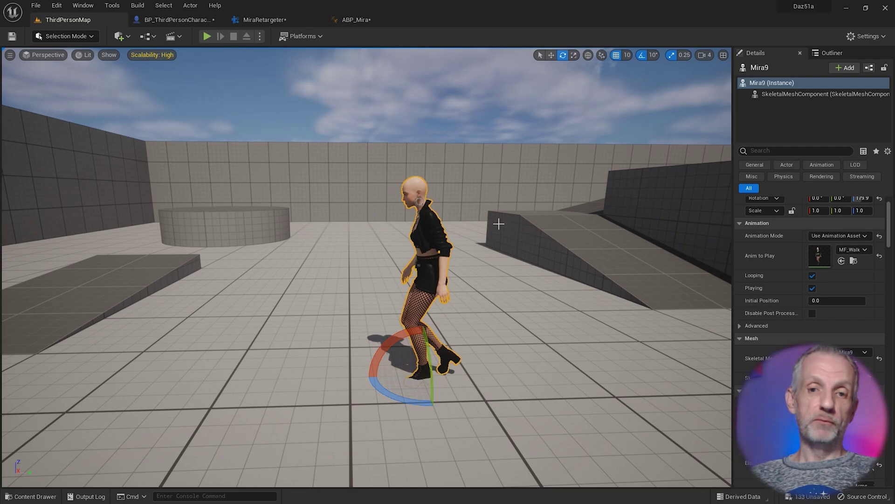
click(260, 37)
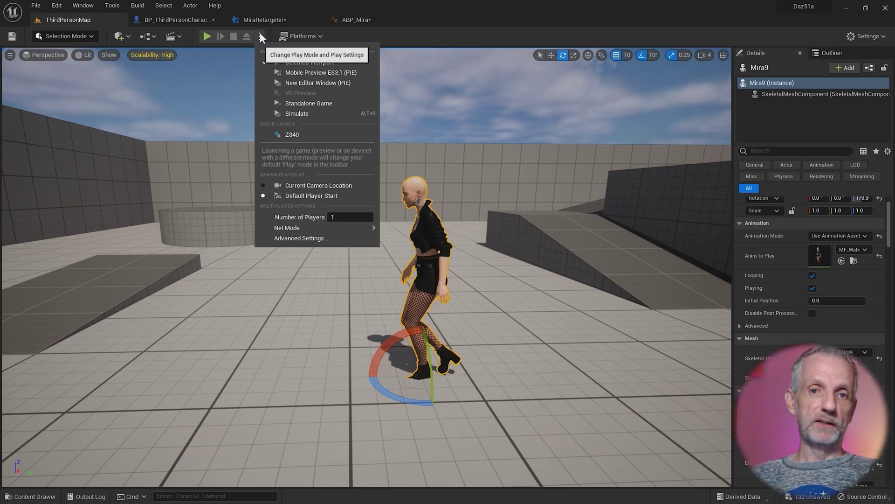
click(332, 113)
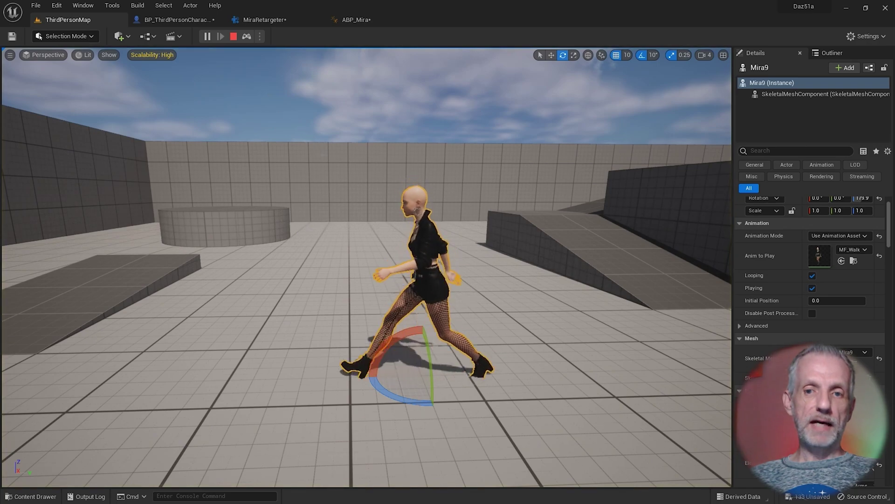
right_drag(332, 113, 400, 120)
key(a)
key(w)
mouse_move(536, 321)
right_down()
mouse_move(516, 332)
mouse_move(532, 335)
right_up()
key(s)
key(w)
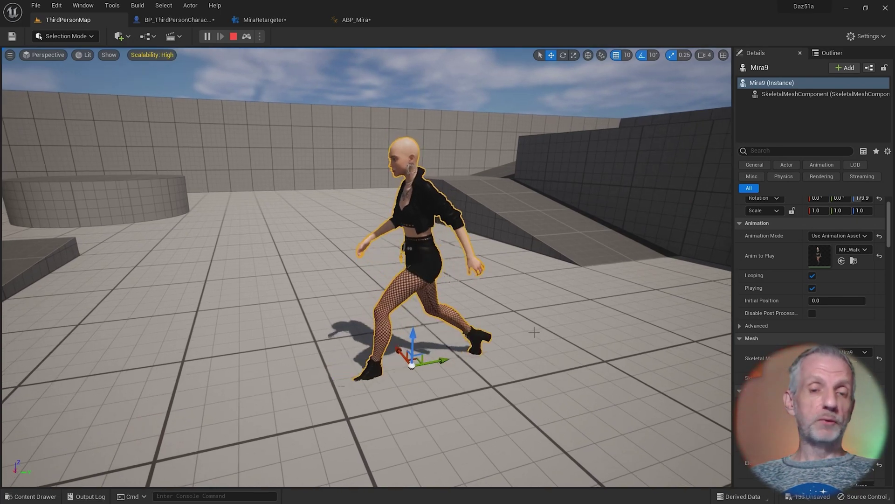